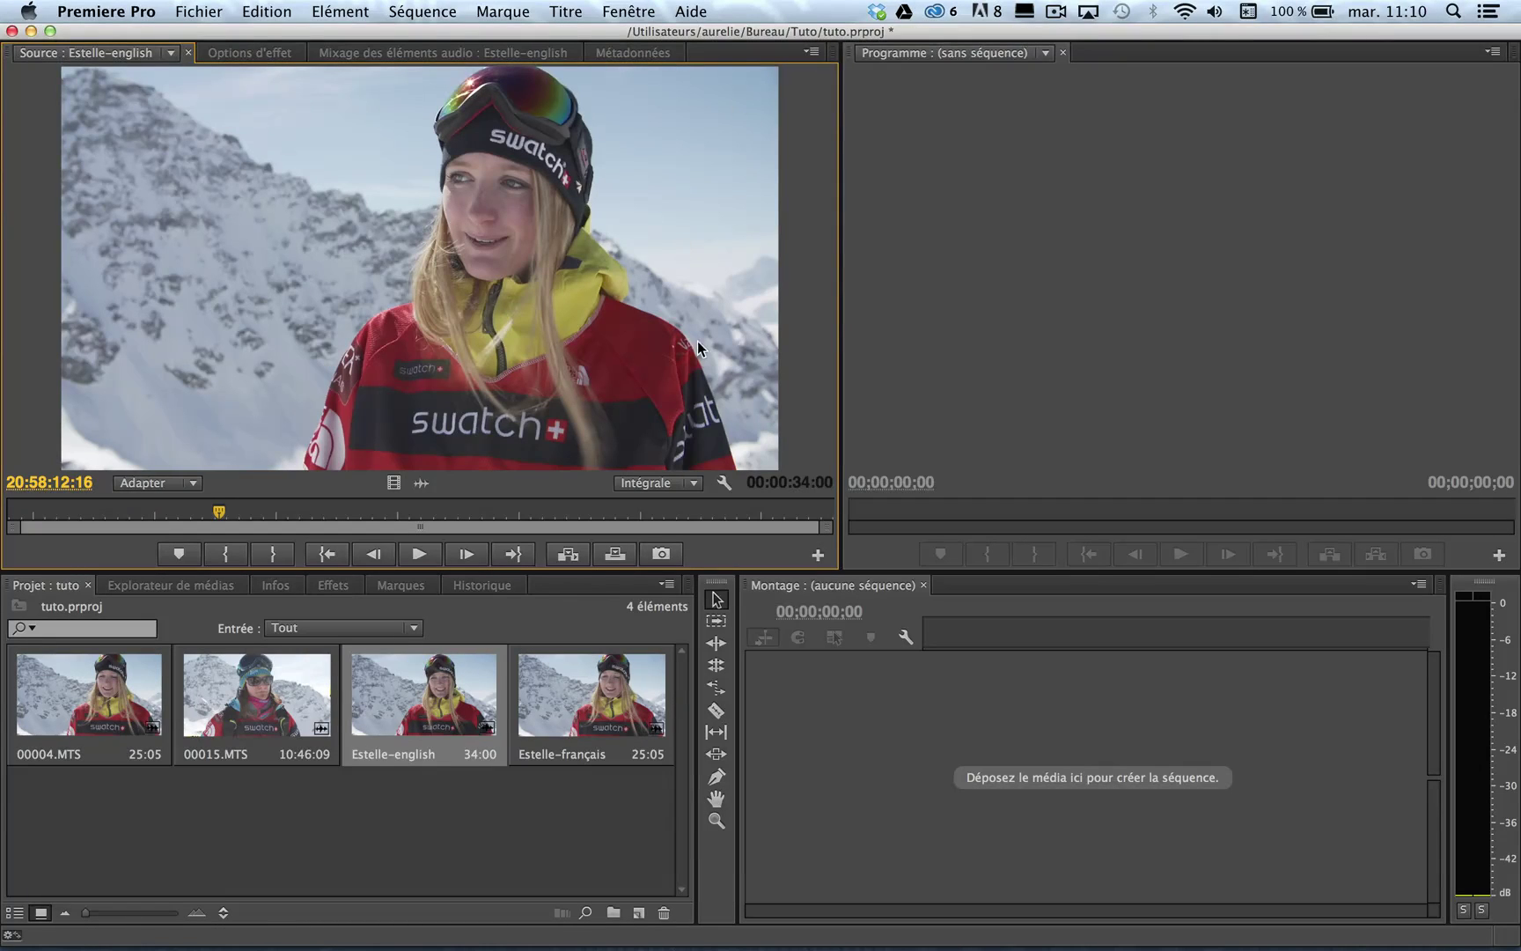
Step: Look through the free add-ons in the Adobe Exchange extension for the available speech models, and close it
{"action": "left_click", "coordinate": [621, 13]}
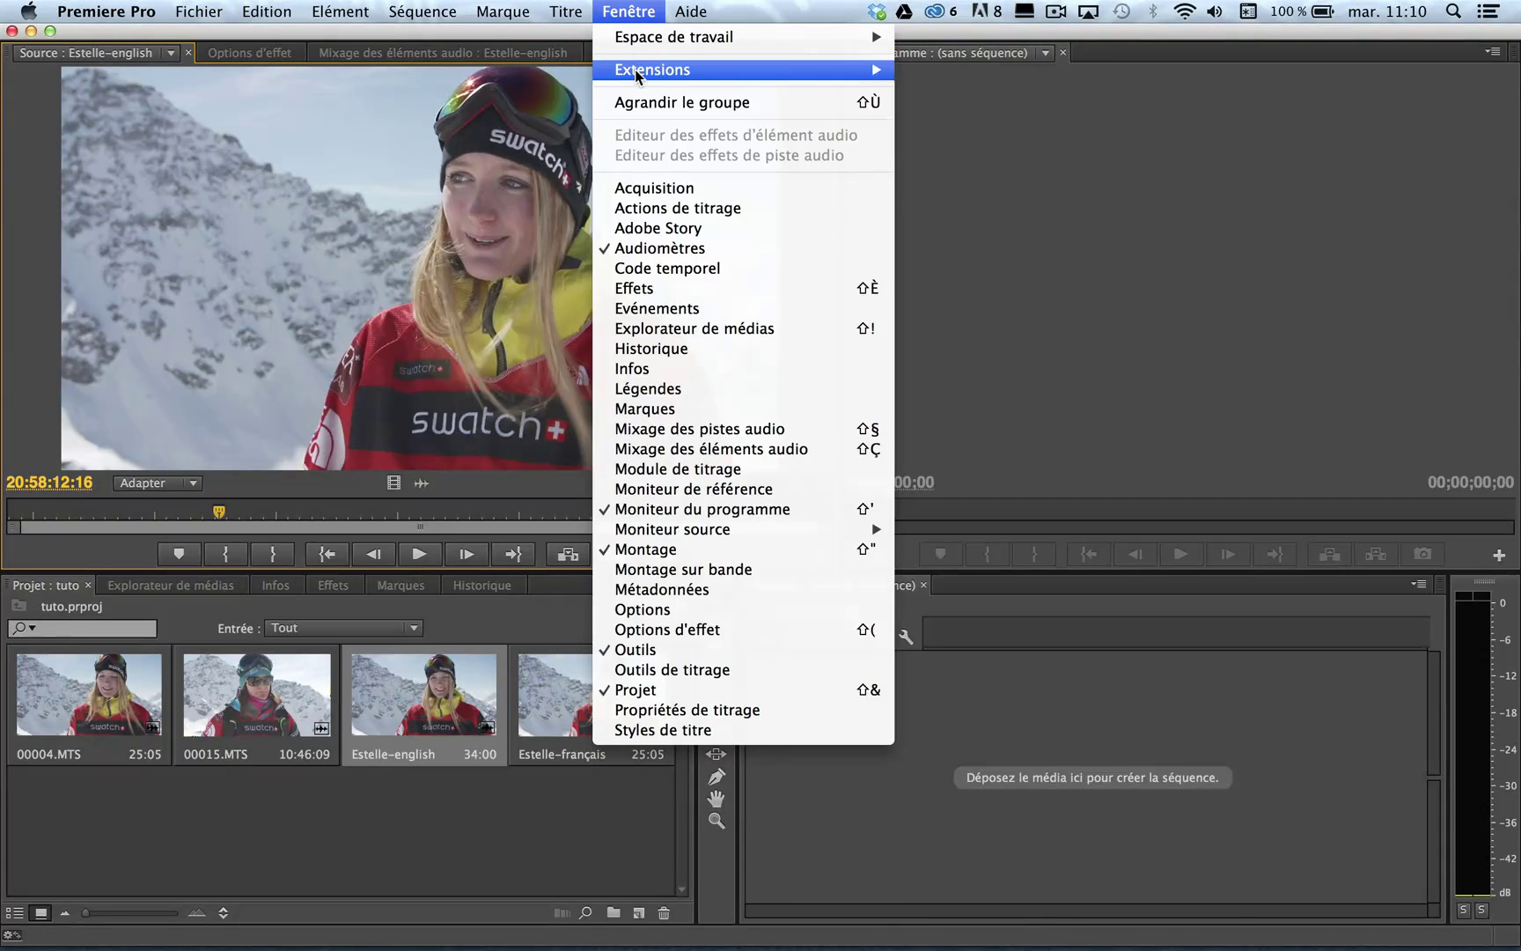
{"action": "mouse_move", "coordinate": [637, 76]}
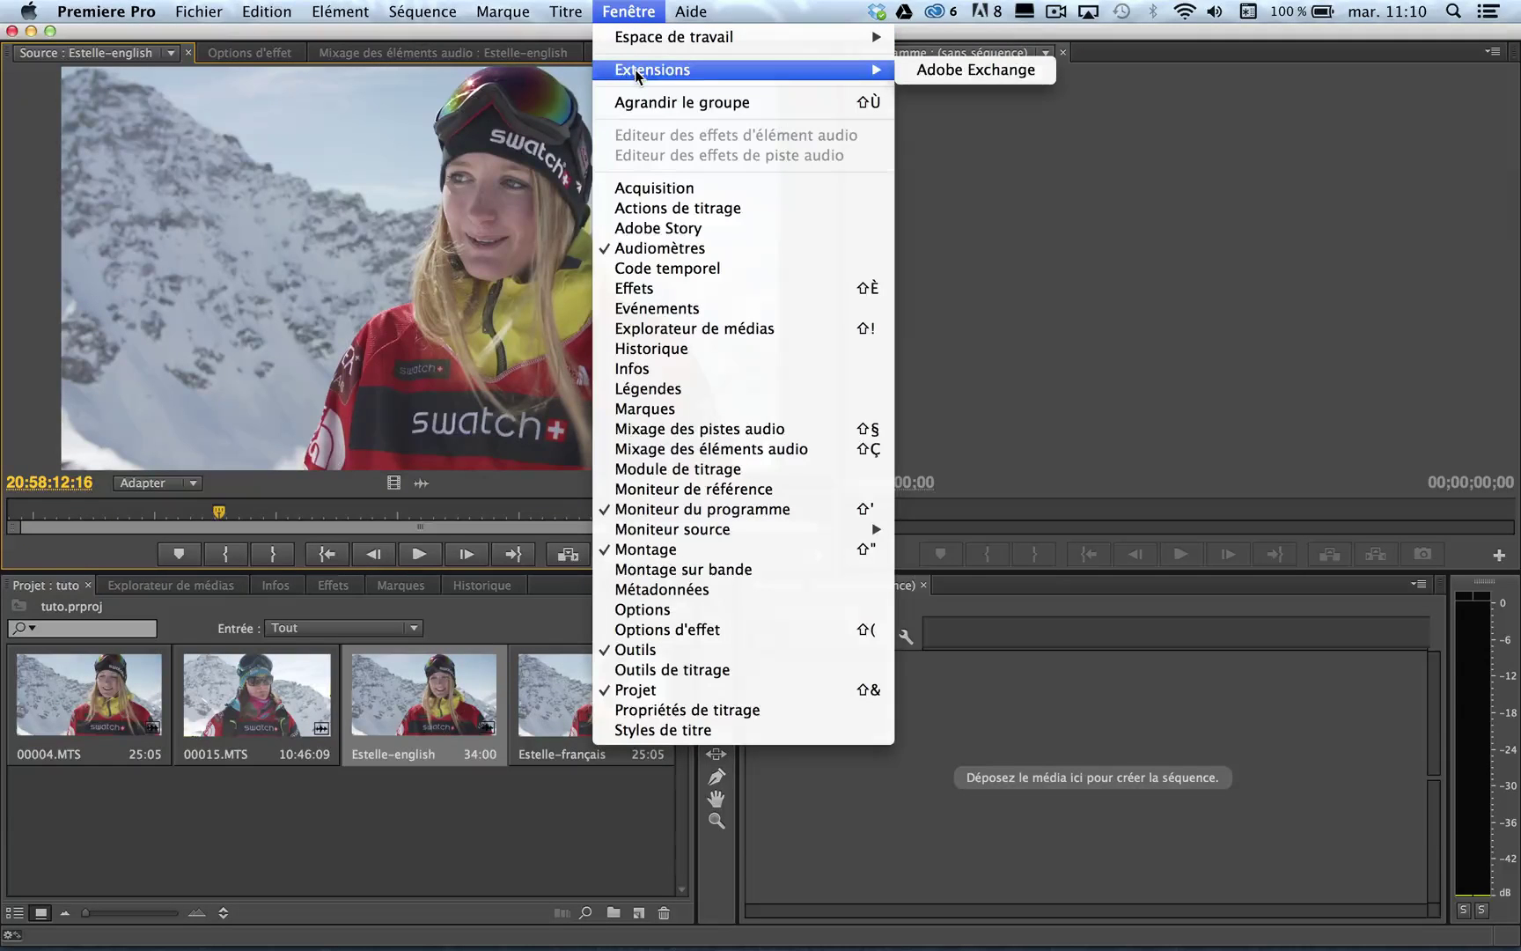
{"action": "left_click", "coordinate": [929, 77]}
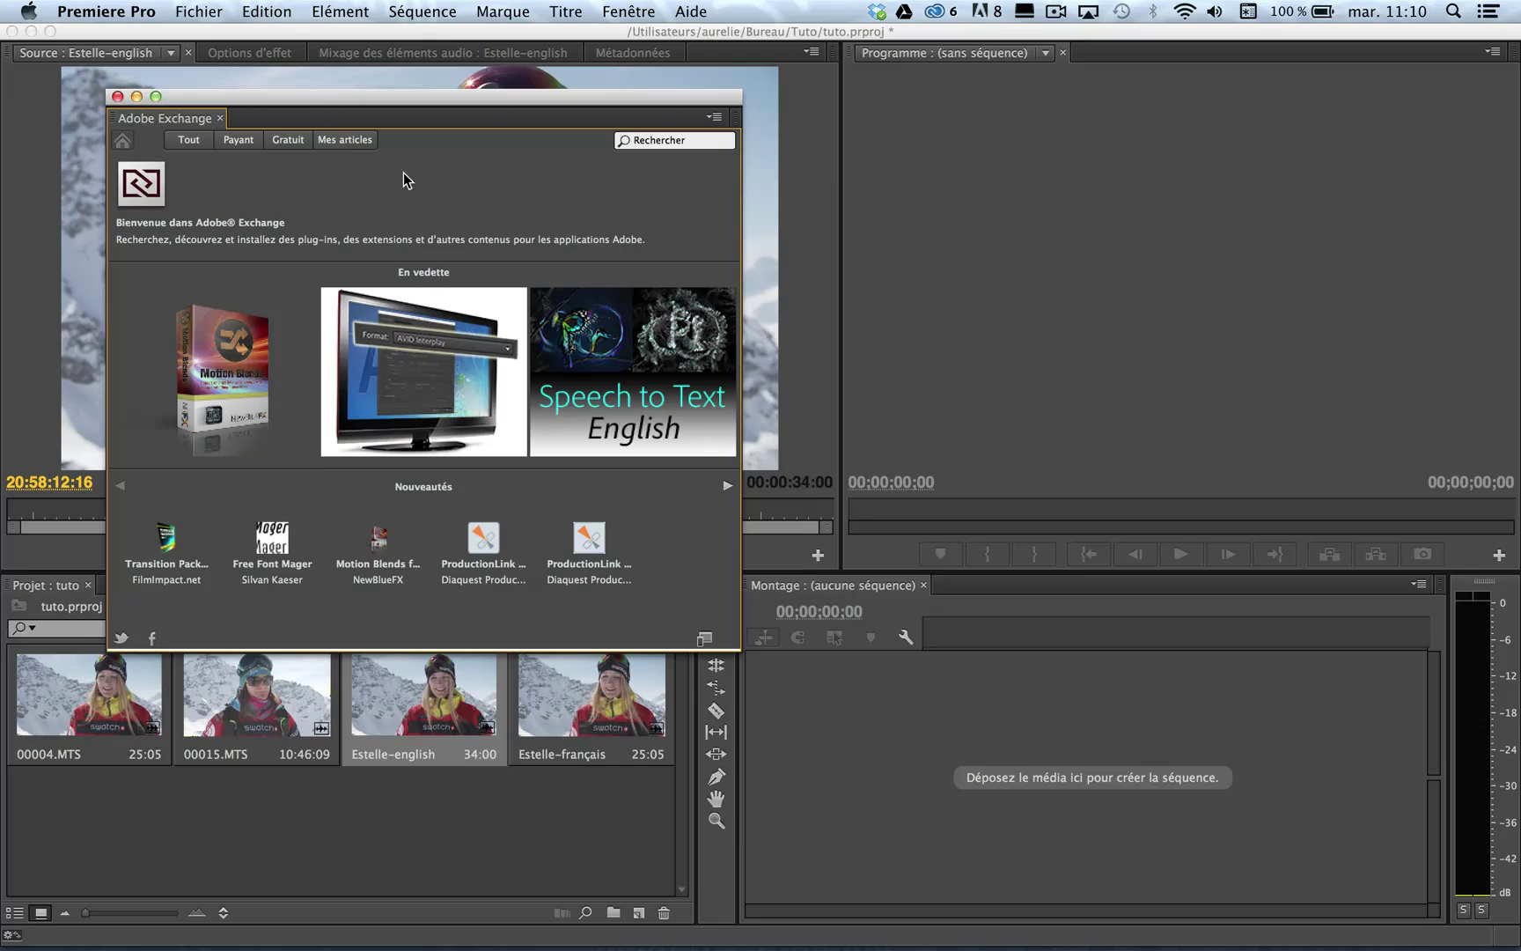
{"action": "left_click", "coordinate": [291, 143]}
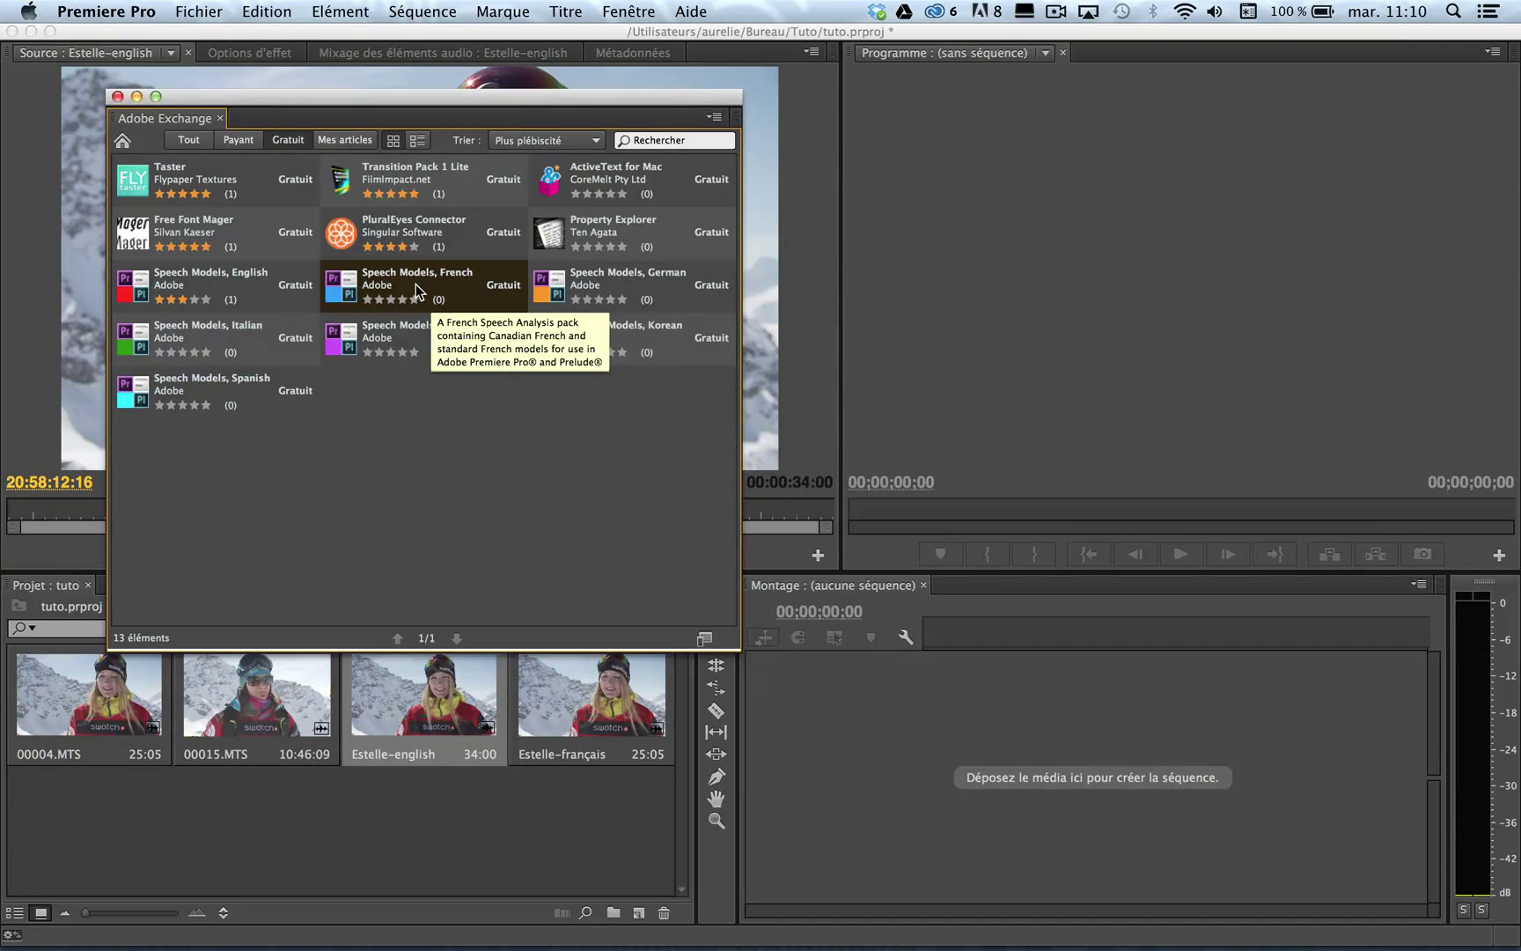
{"action": "left_click", "coordinate": [117, 96]}
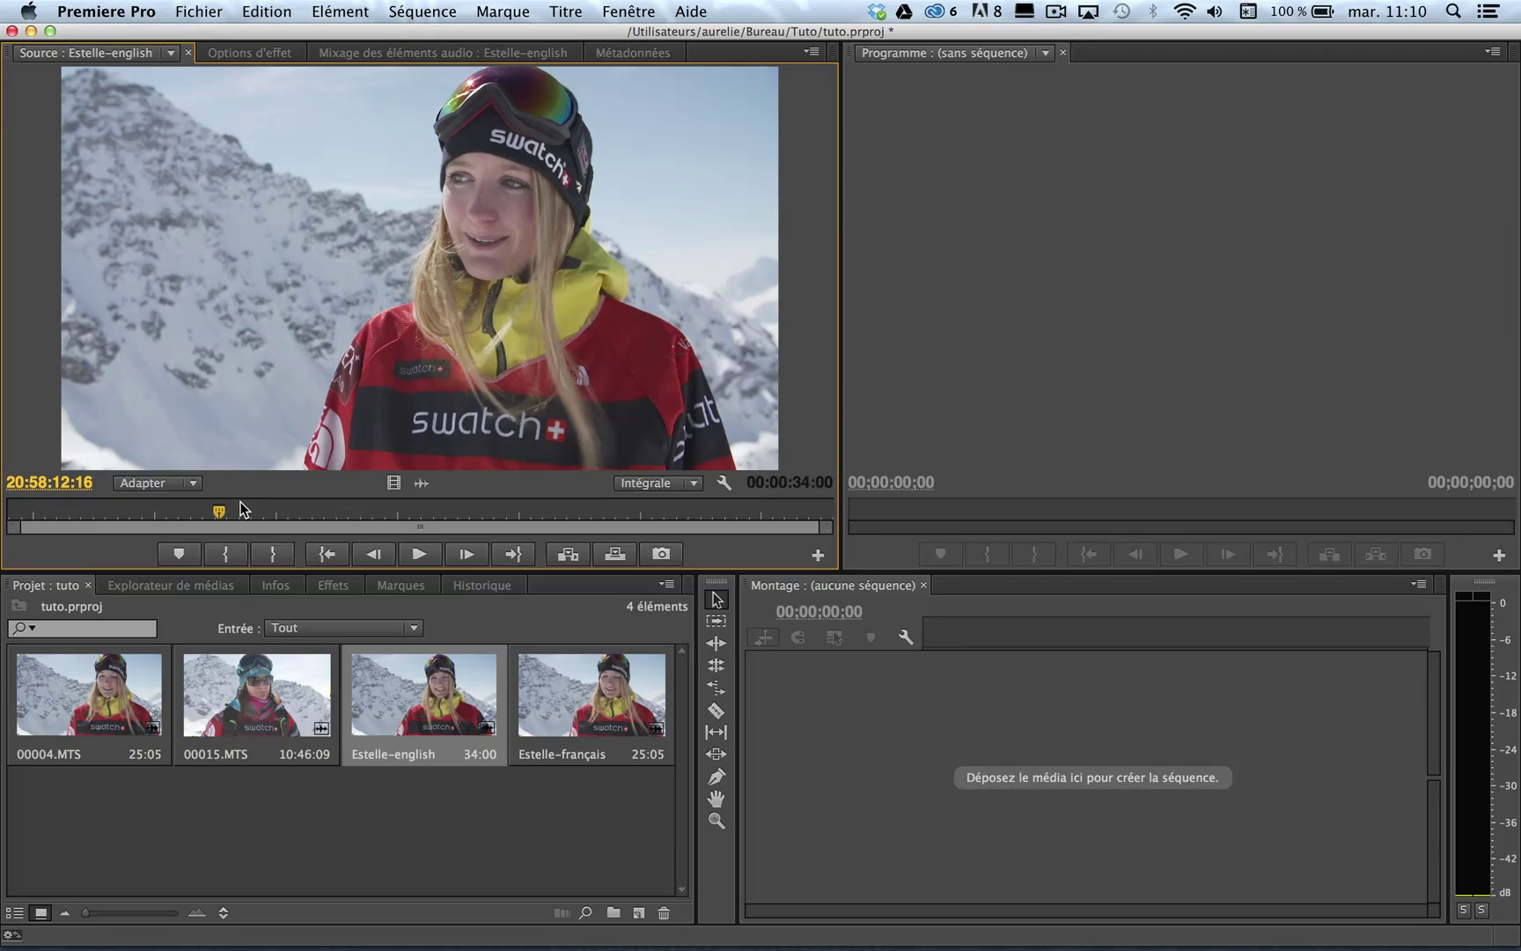
Step: Preview a short passage of the Estelle-english clip and of the Estelle-français clip in the source monitor
{"action": "left_click_drag", "start_coordinate": [215, 512], "coordinate": [194, 516]}
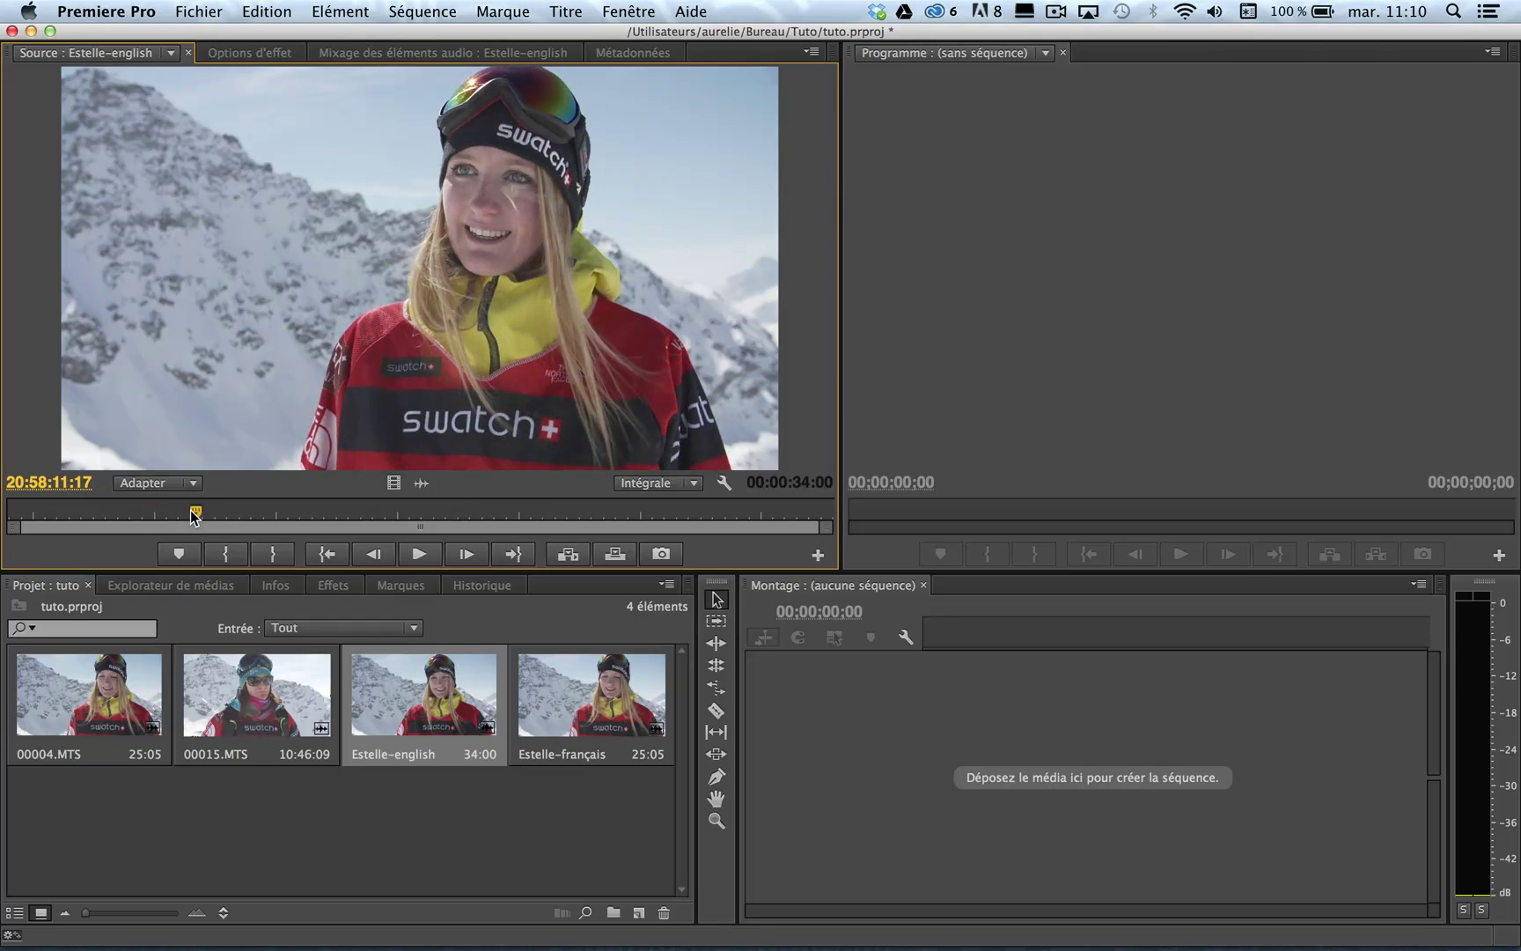
{"action": "key", "text": "space"}
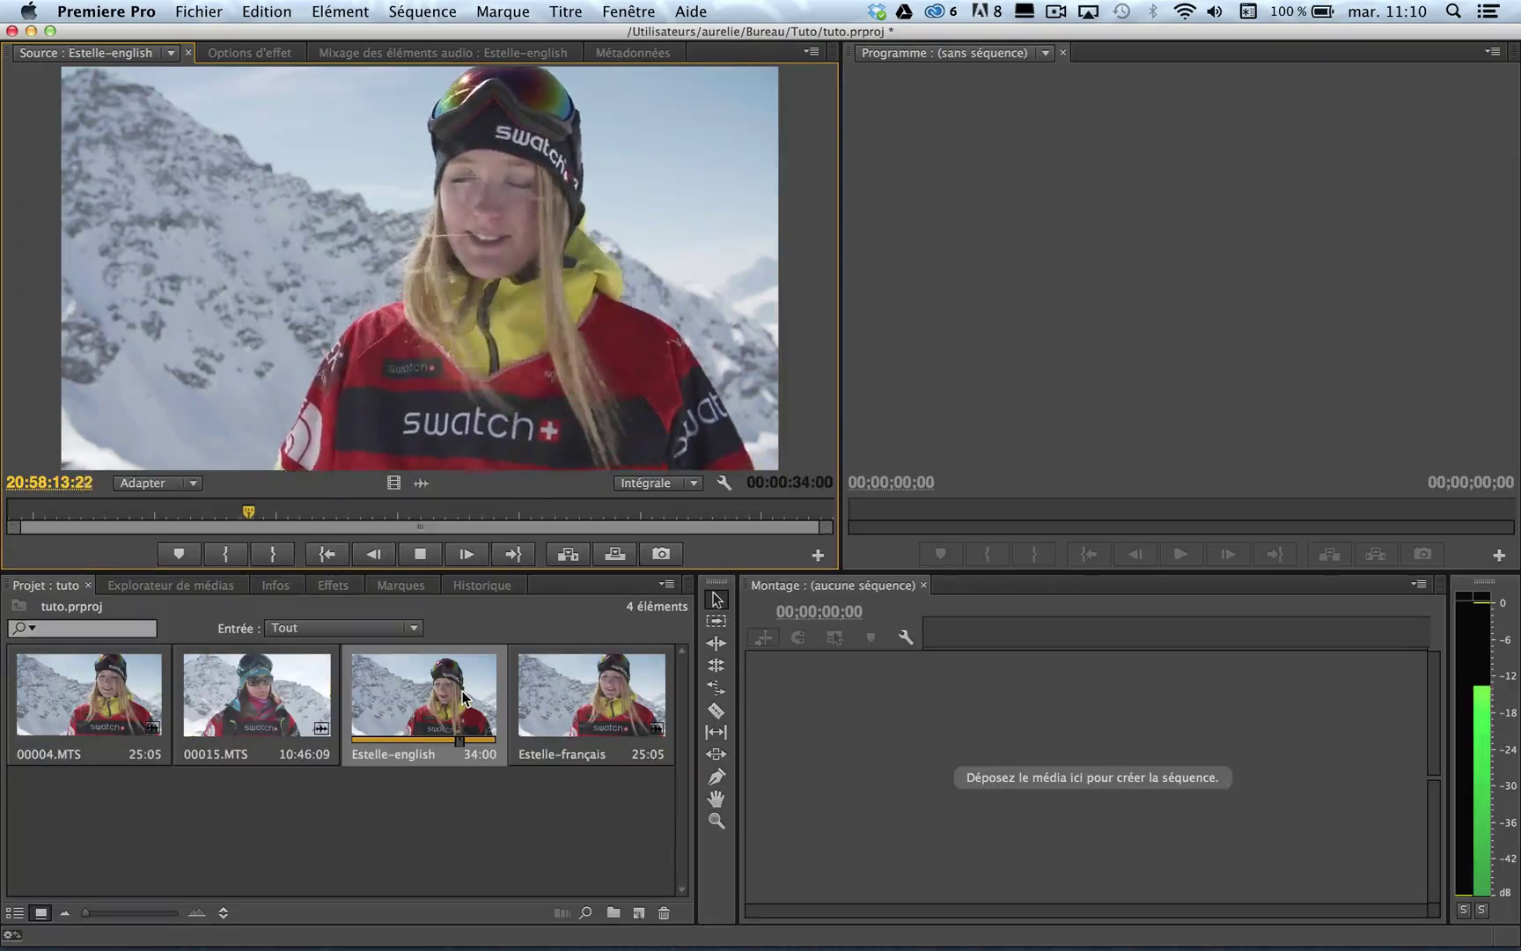
{"action": "key", "text": "space"}
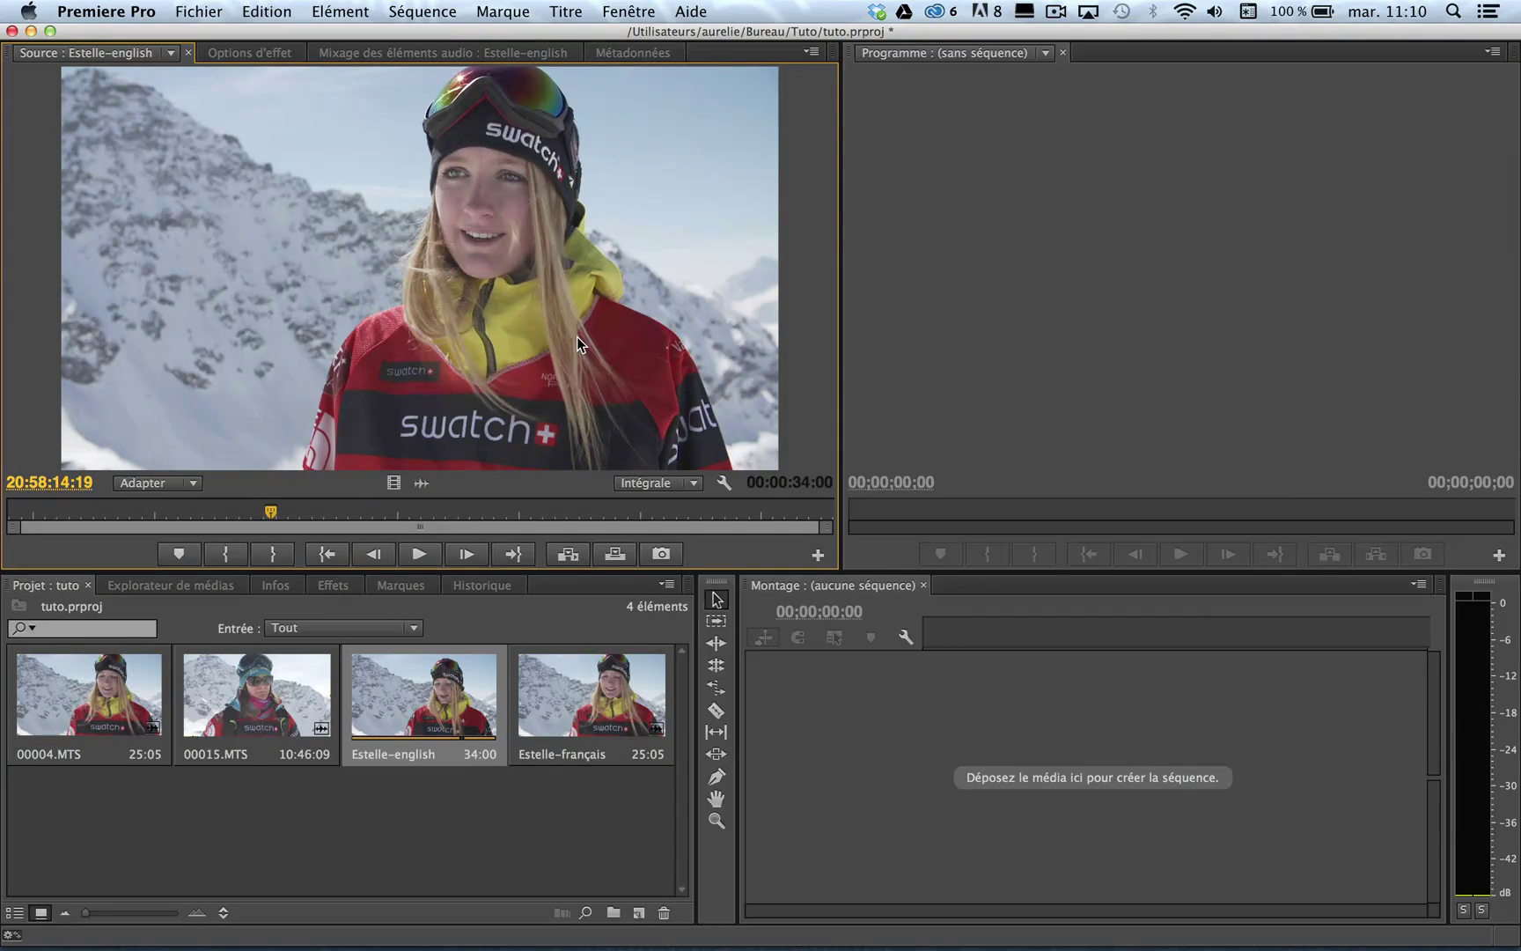
{"action": "double_click", "coordinate": [580, 706]}
{"action": "left_click", "coordinate": [429, 549]}
{"action": "left_click", "coordinate": [338, 512]}
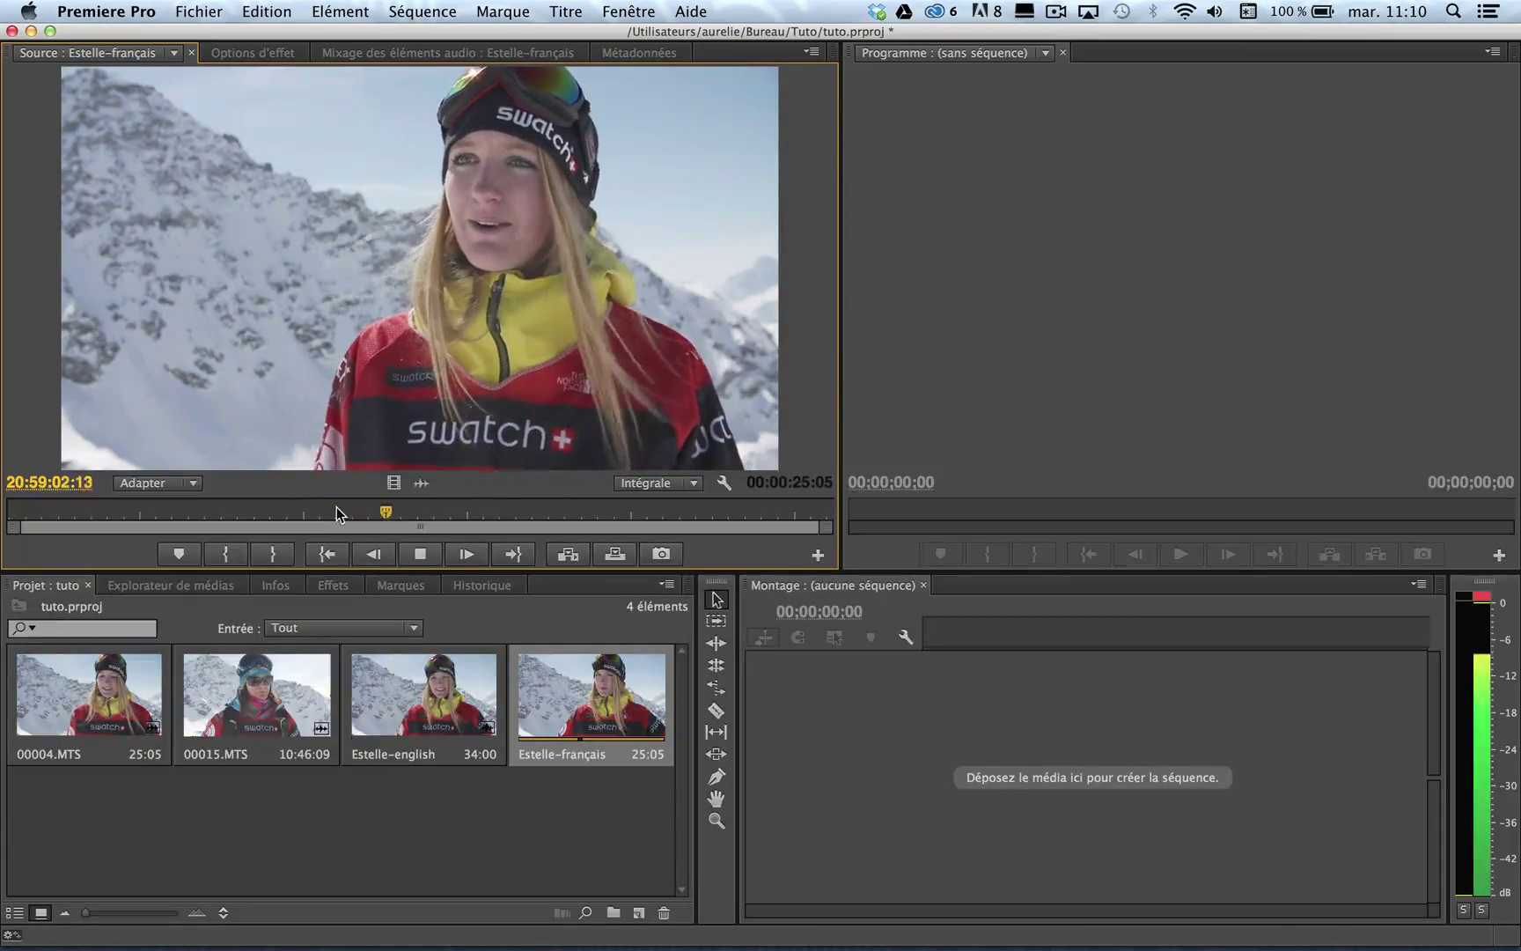
{"action": "key", "text": "space"}
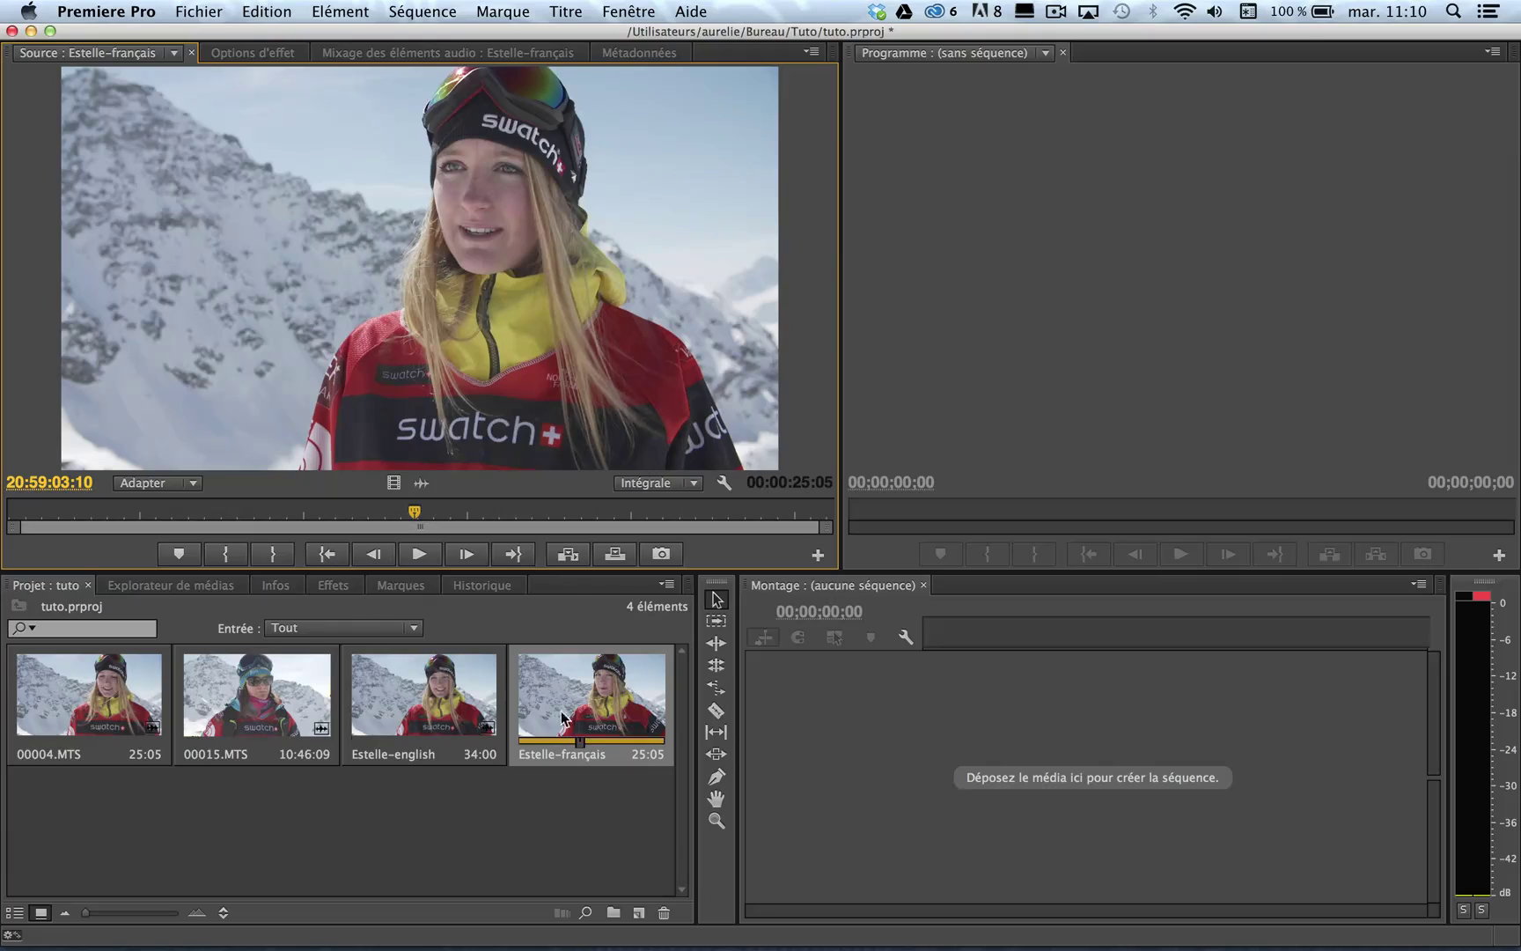
Step: Run a content analysis of the voice in the Estelle-english clip with the language set to Anglais – Etats-Unis
{"action": "left_click", "coordinate": [440, 698]}
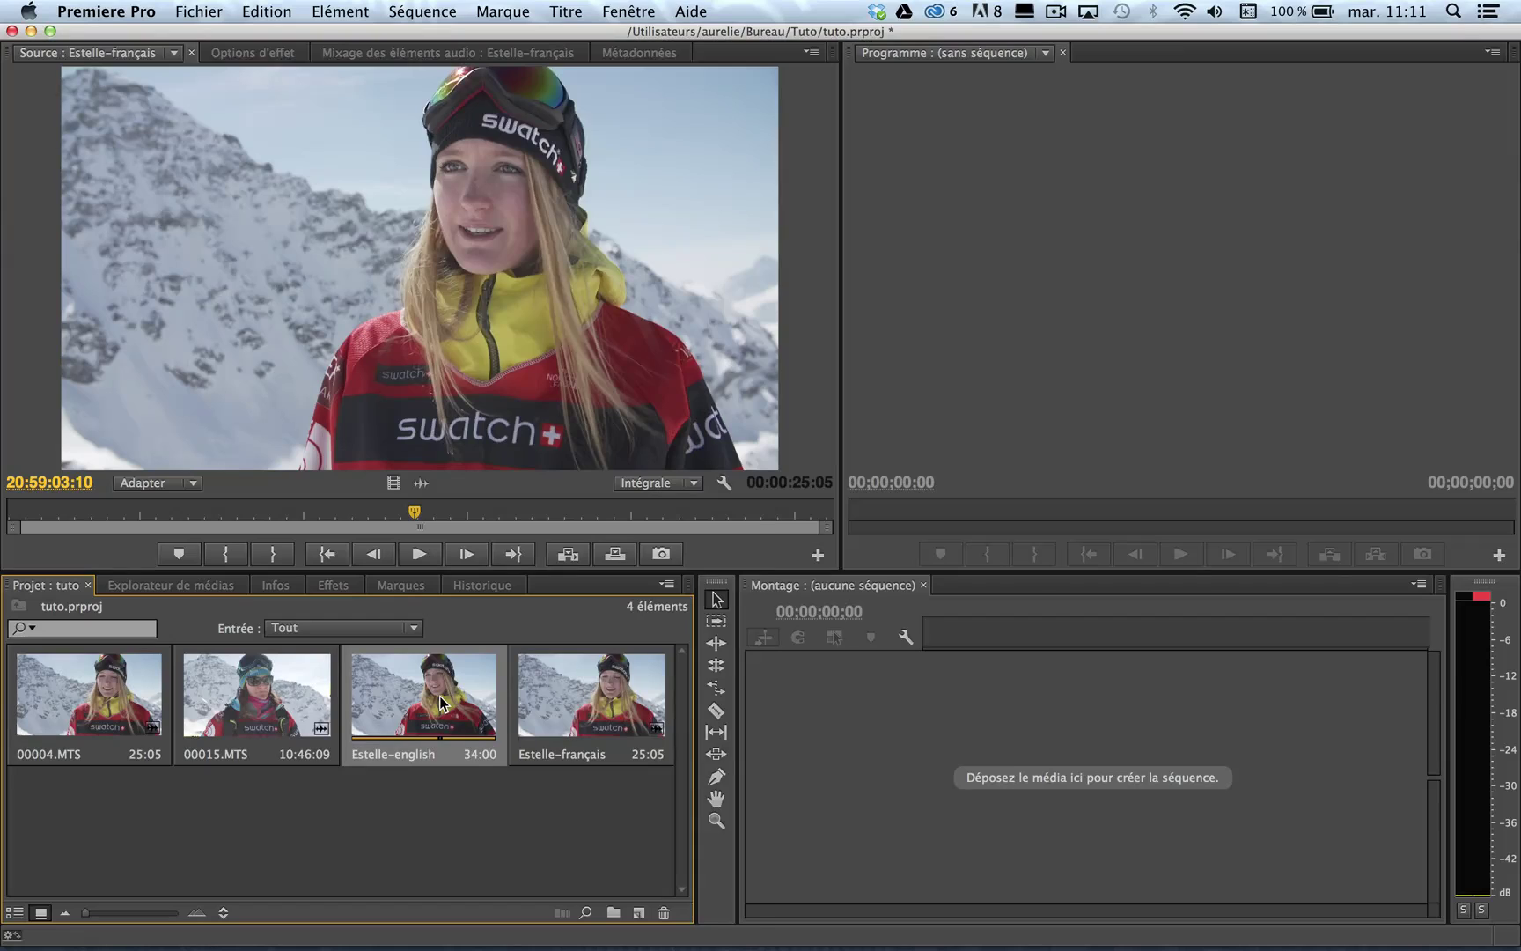
{"action": "right_click", "coordinate": [440, 698]}
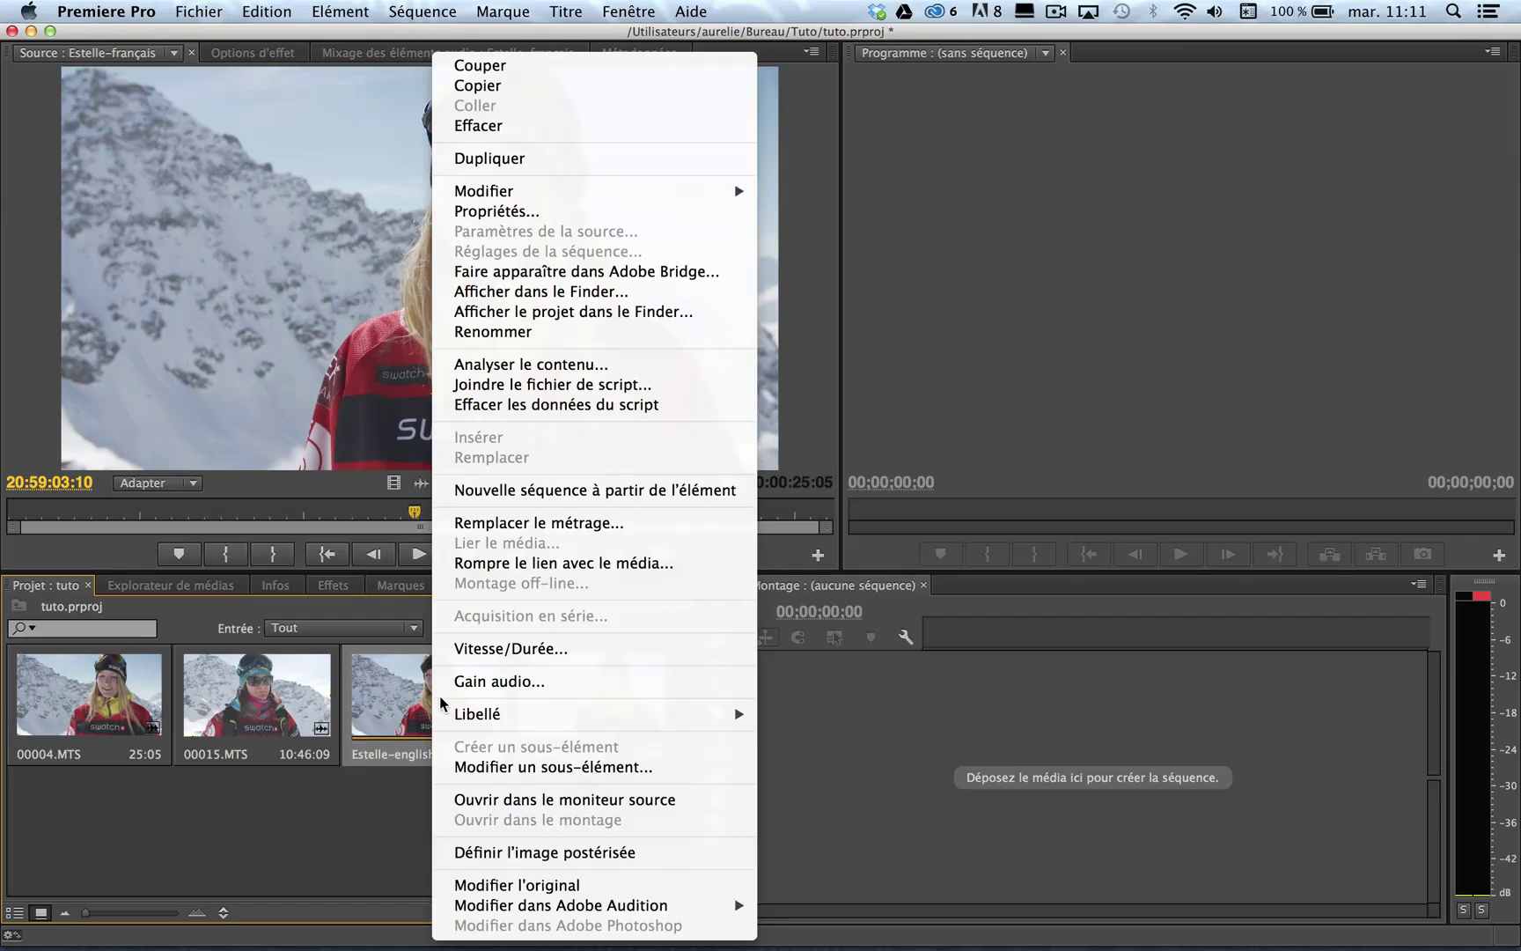
{"action": "left_click", "coordinate": [540, 368]}
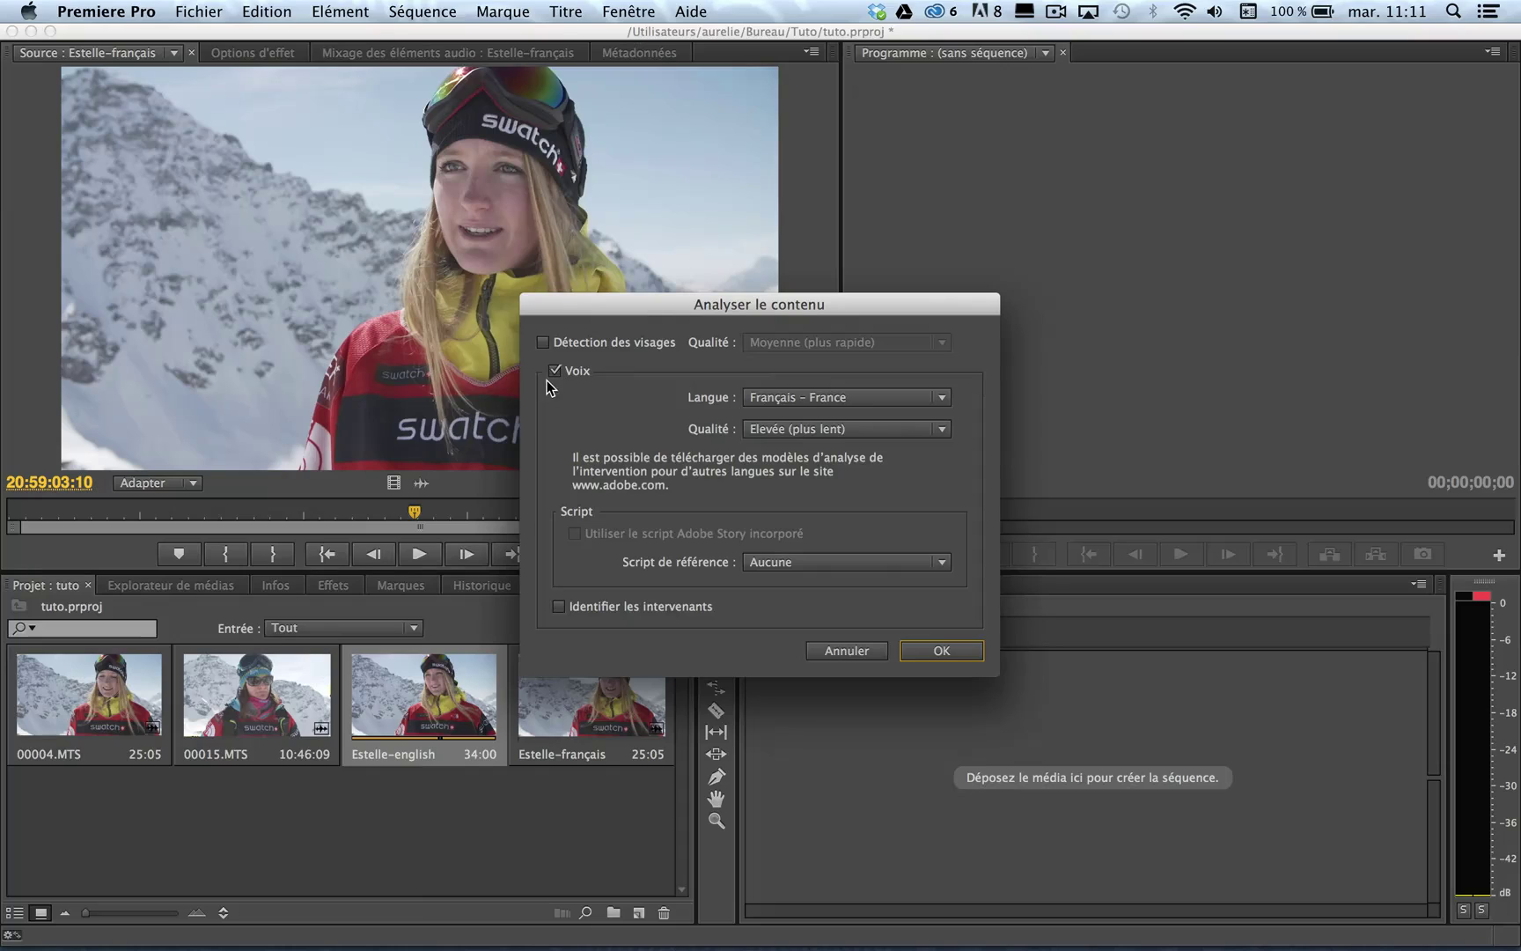
{"action": "left_click", "coordinate": [891, 395]}
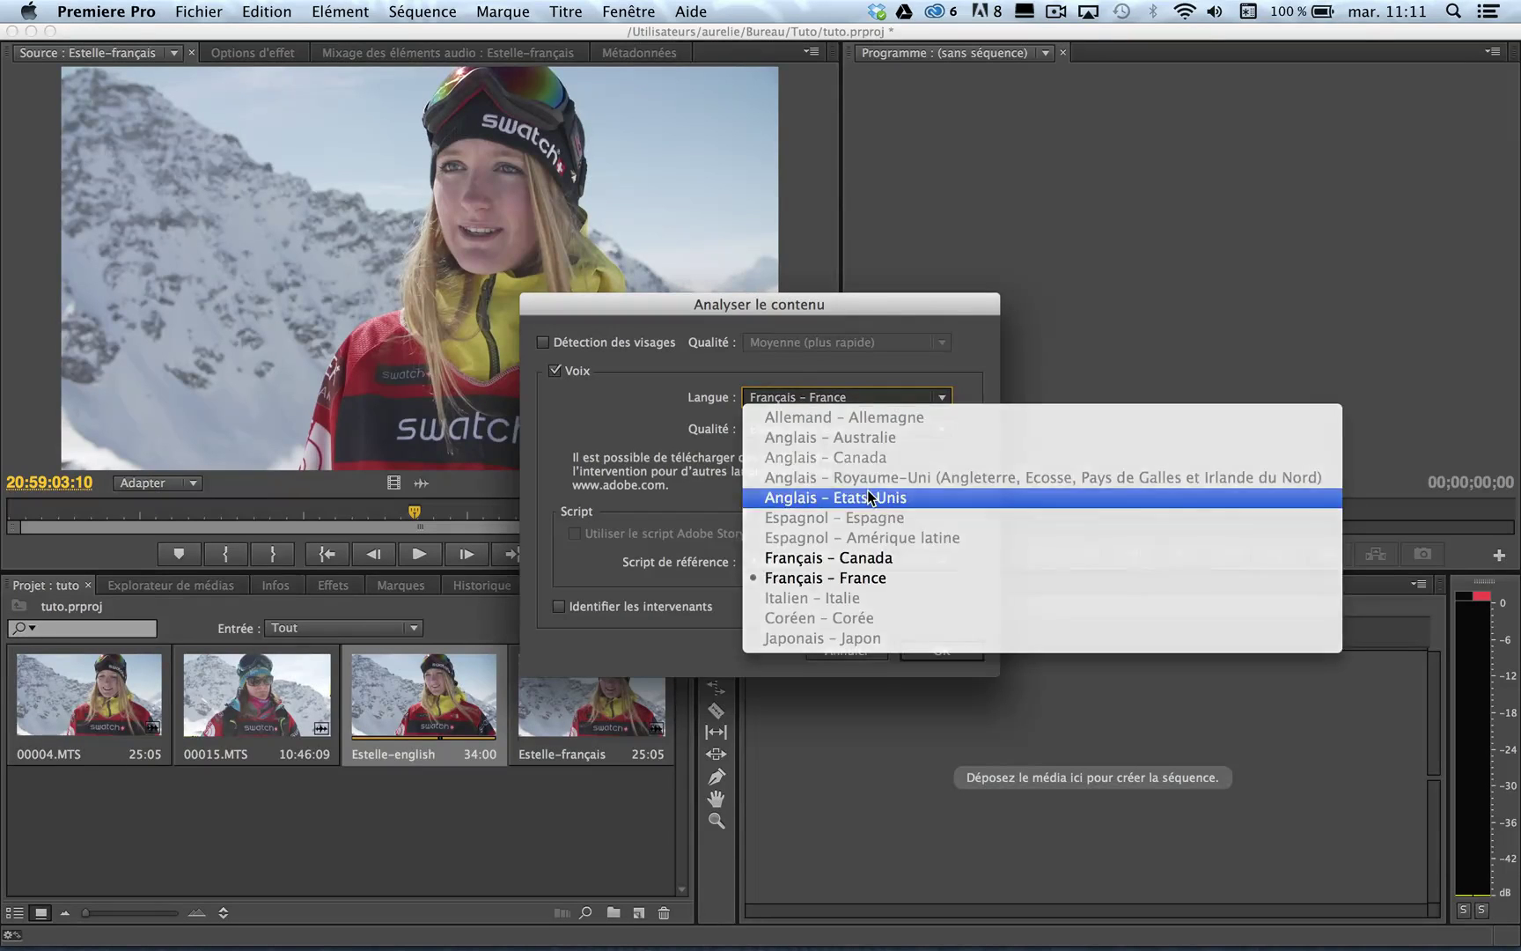
{"action": "left_click", "coordinate": [868, 497]}
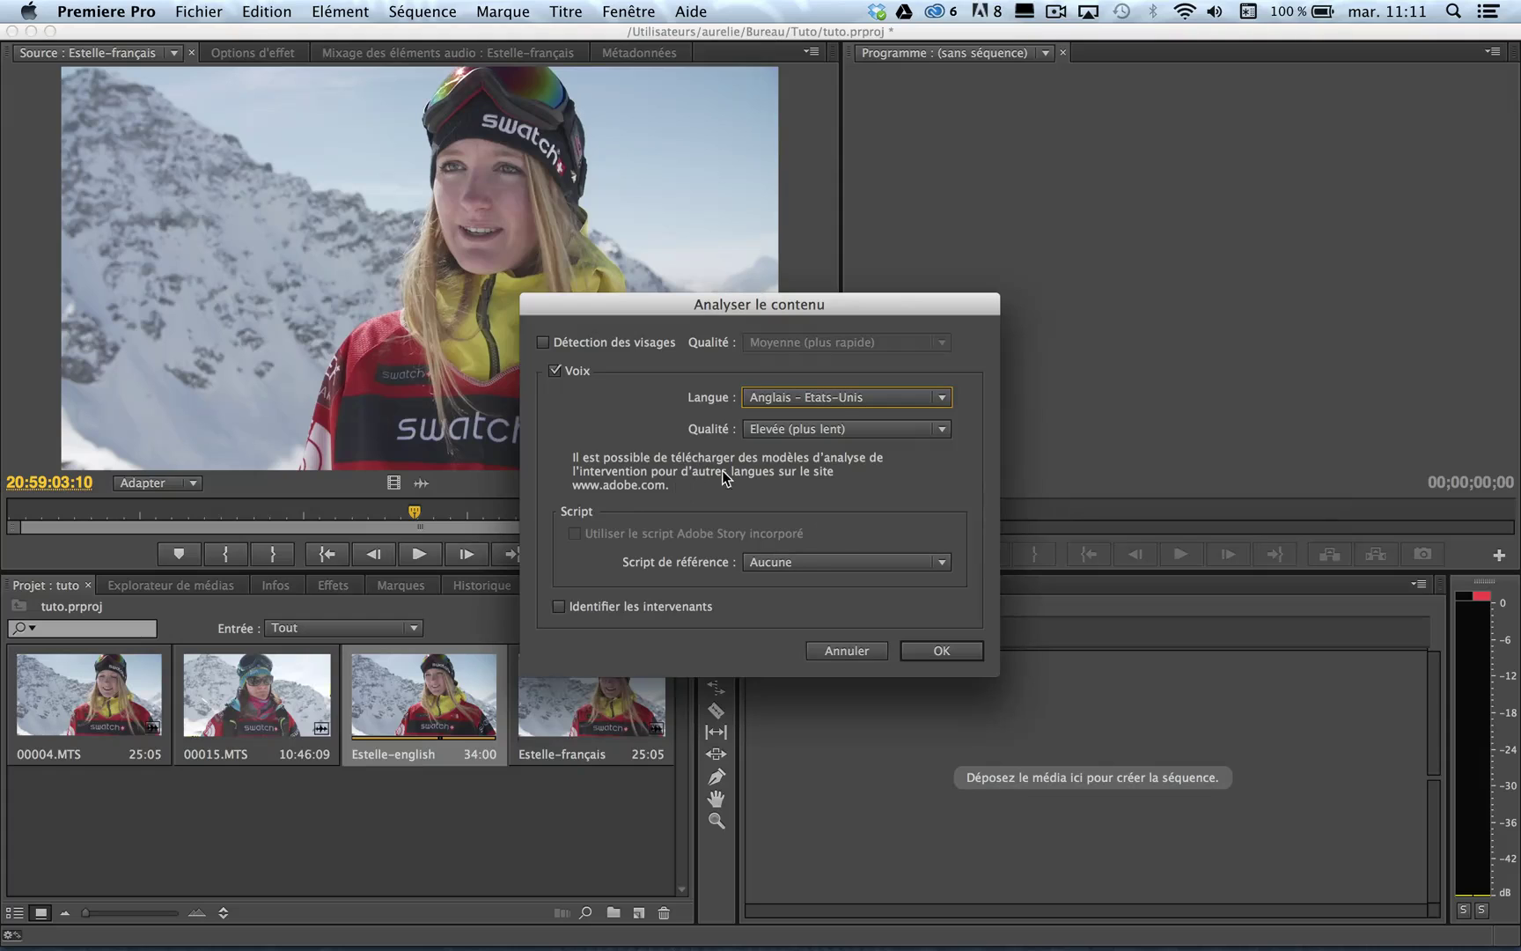
{"action": "left_click", "coordinate": [963, 655]}
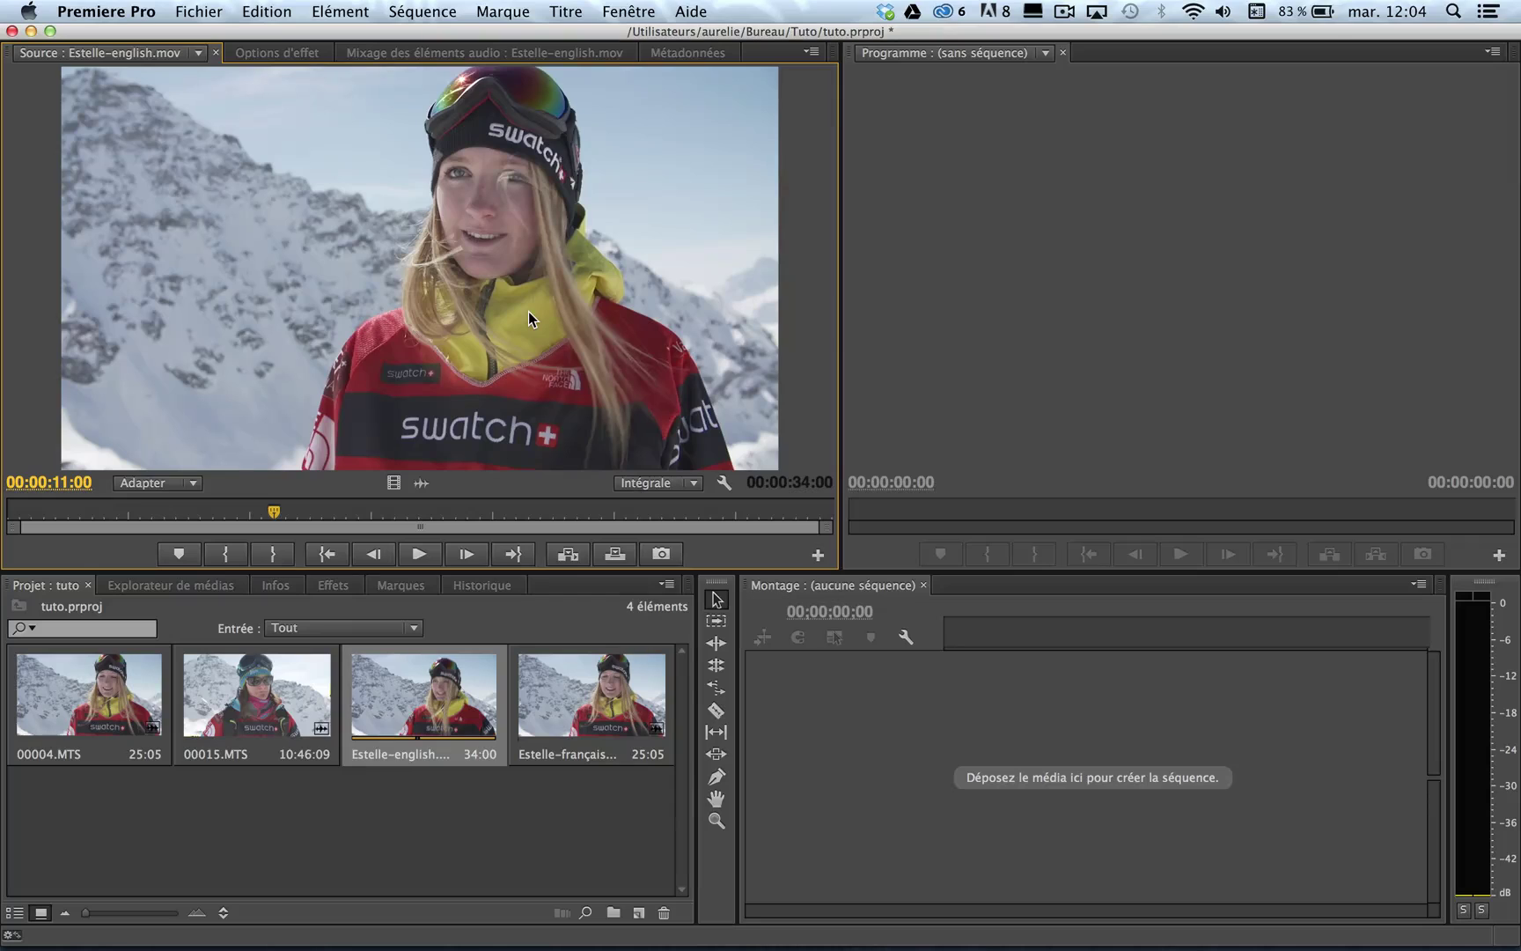
Step: Show the metadata of Estelle-english.mov and switch to the Catalogage des métadonnées workspace
{"action": "left_click", "coordinate": [679, 58]}
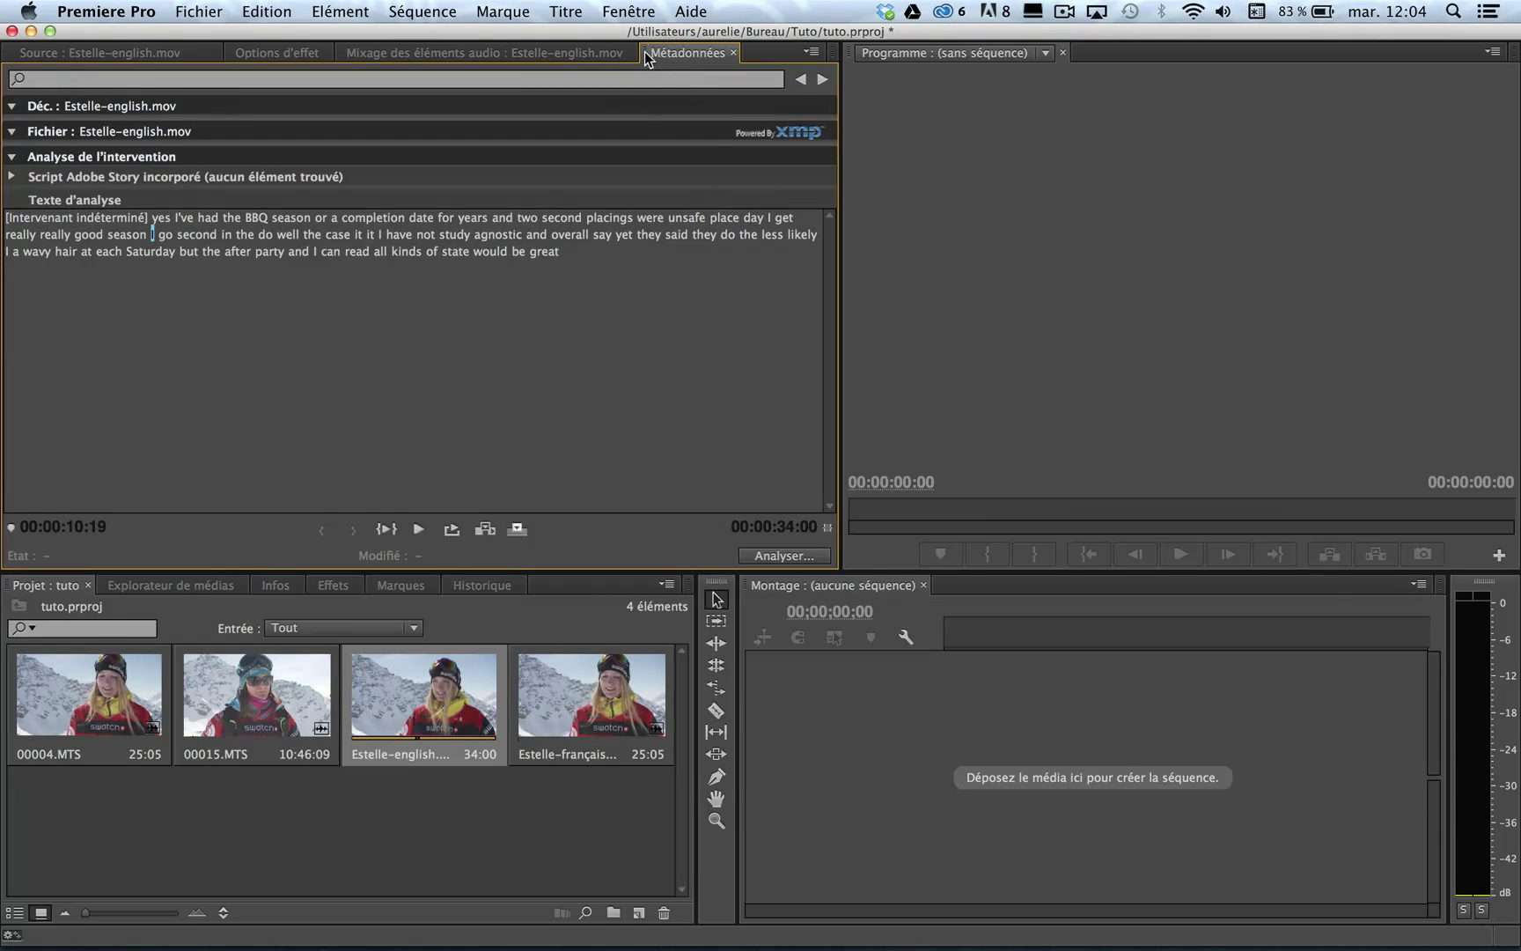
{"action": "left_click", "coordinate": [625, 13]}
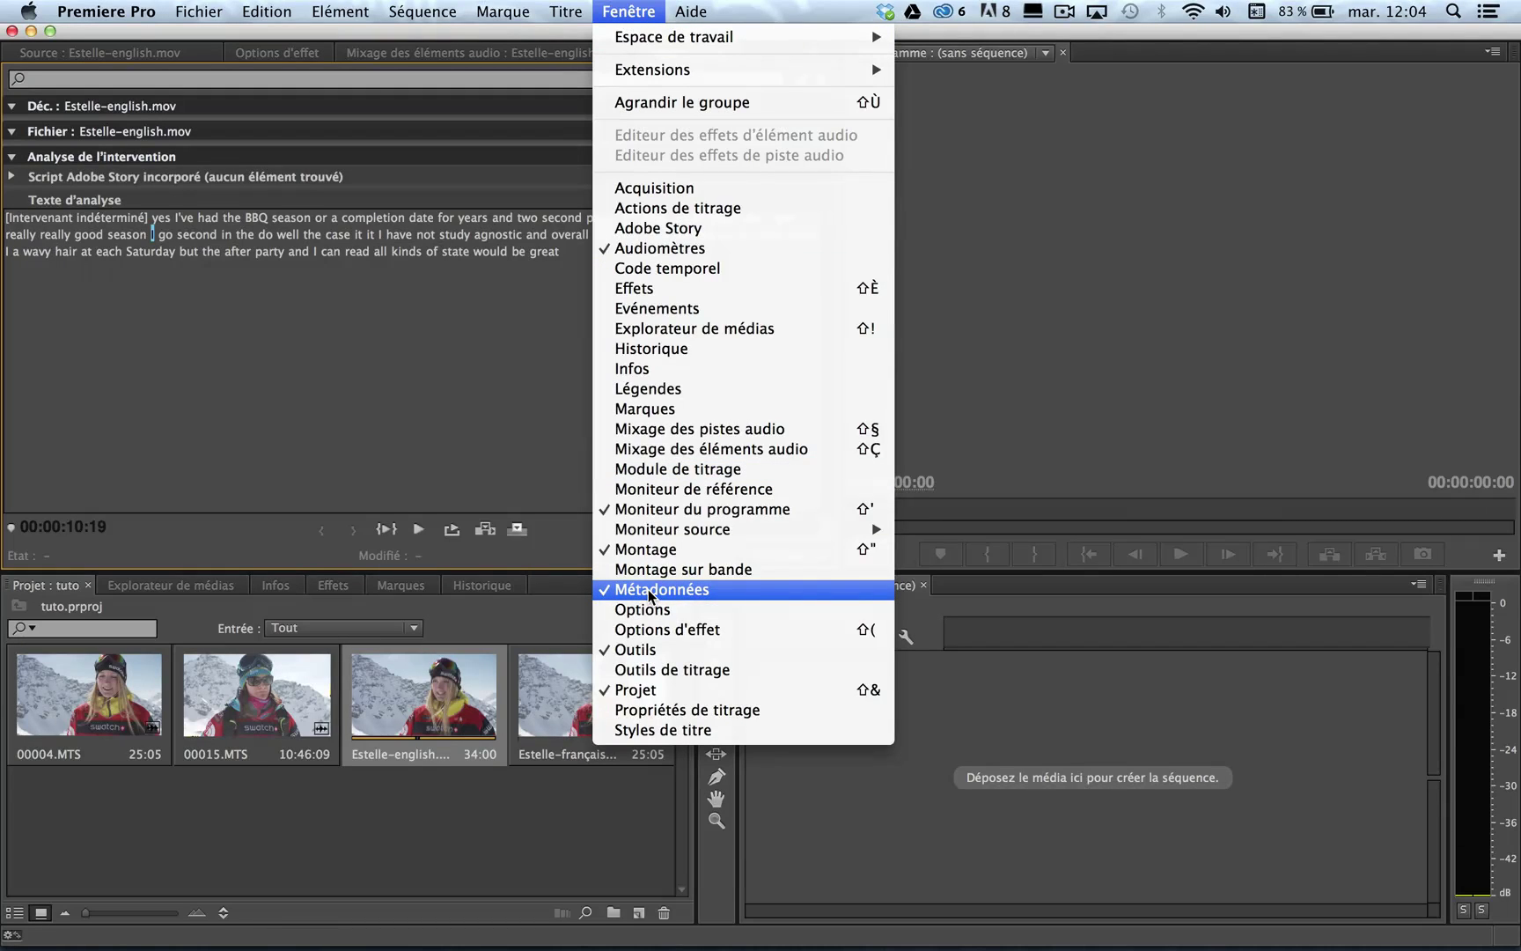
{"action": "mouse_move", "coordinate": [708, 44]}
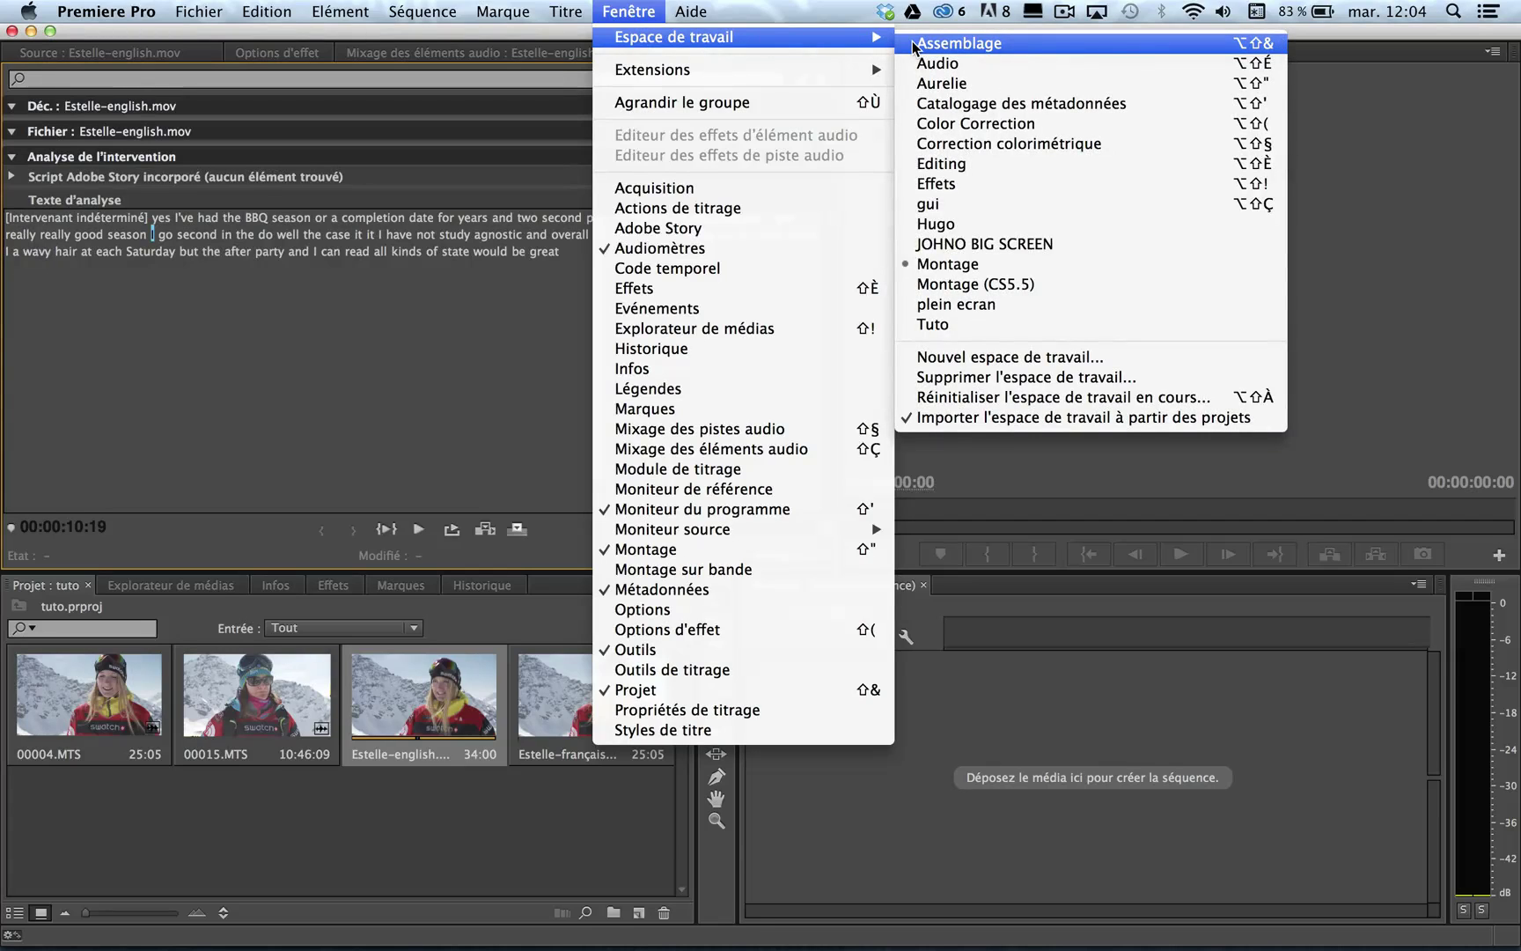
{"action": "left_click", "coordinate": [966, 103]}
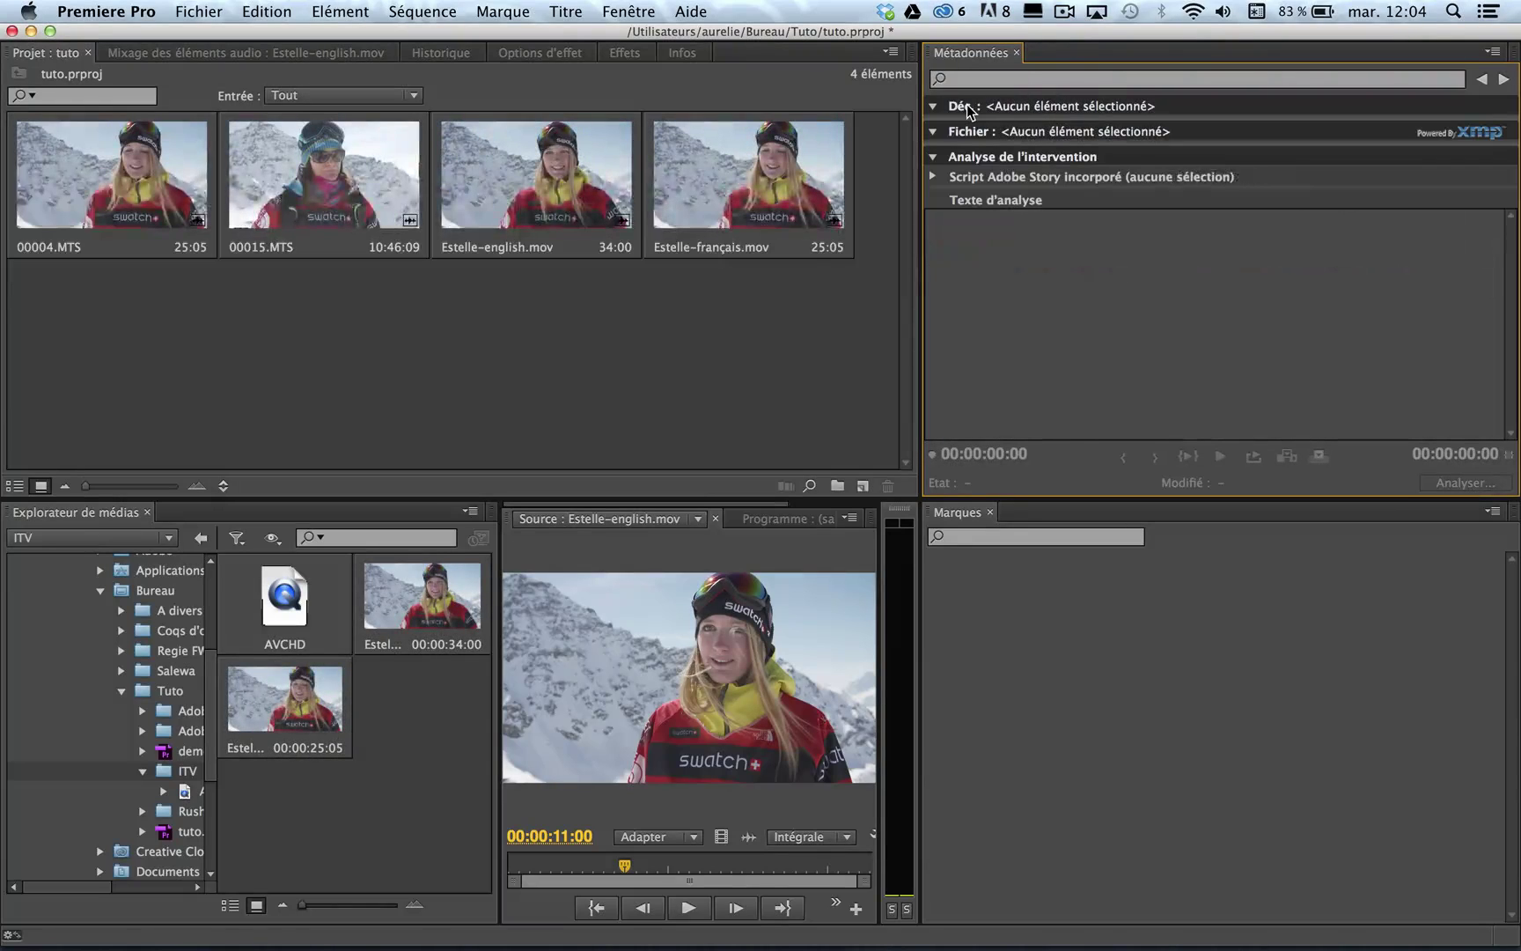
Step: Play Estelle-english.mov from its start and follow the analysed text in its metadata
{"action": "left_click", "coordinate": [686, 707]}
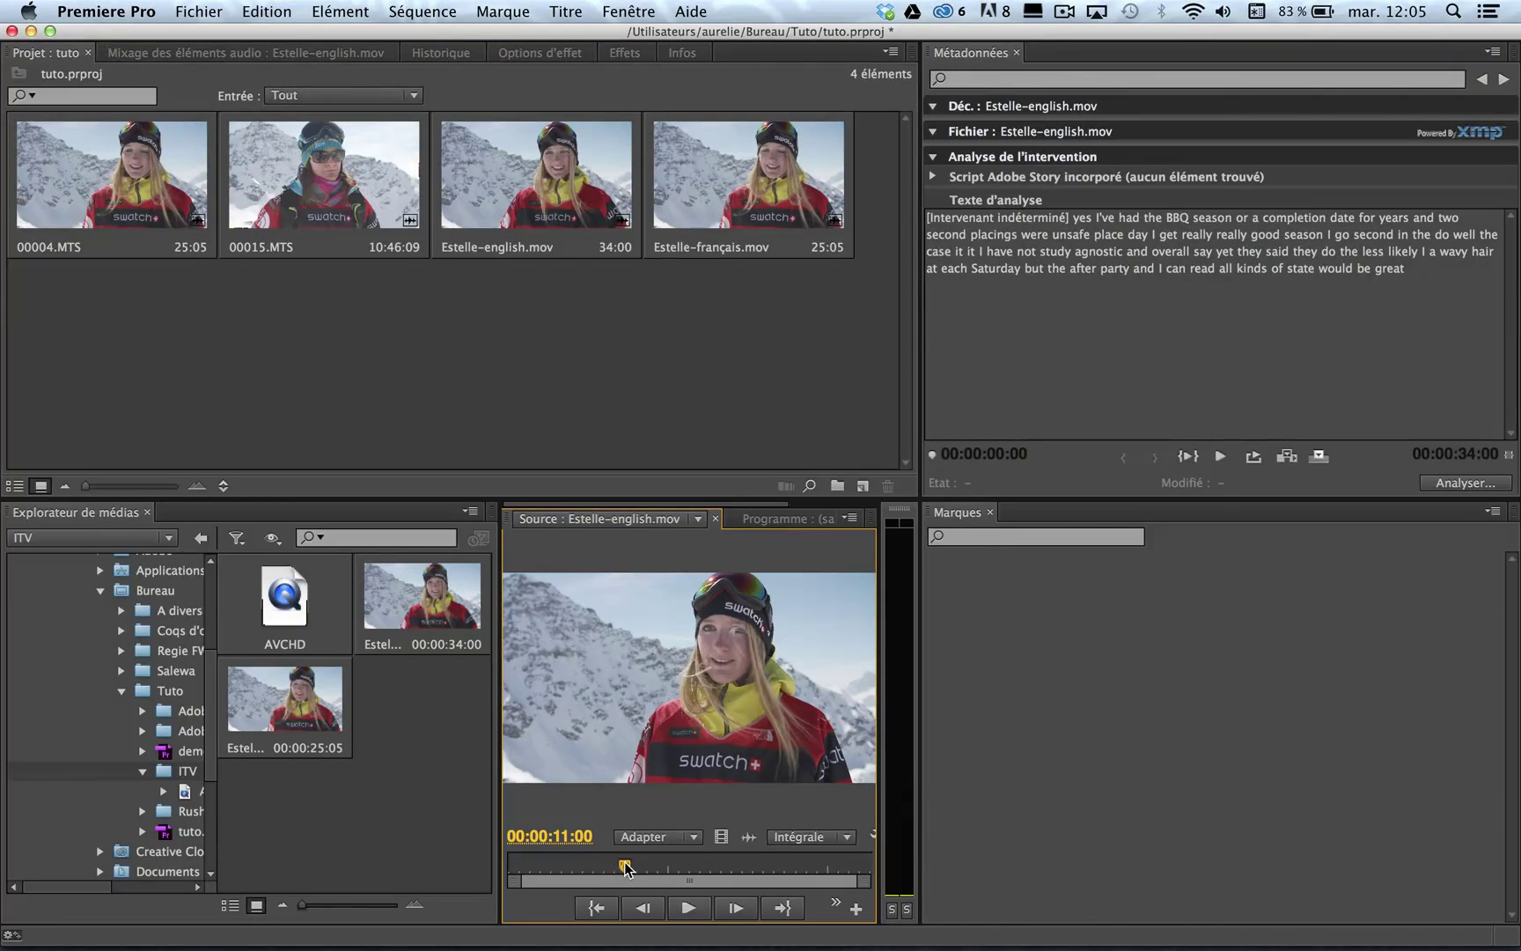
{"action": "left_click_drag", "start_coordinate": [625, 866], "coordinate": [506, 861]}
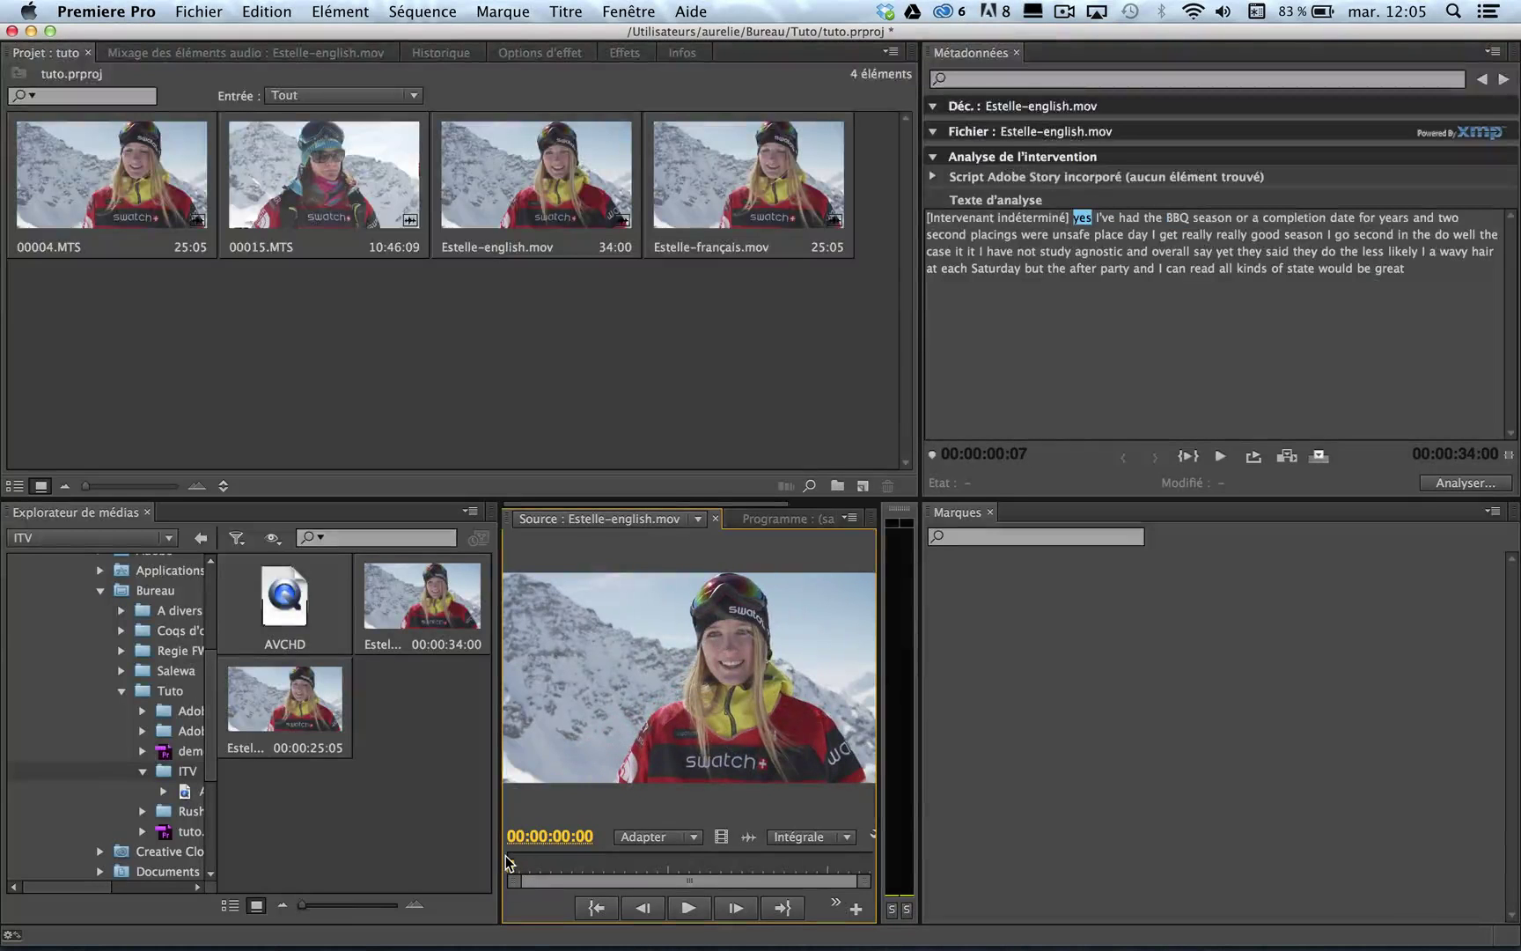
{"action": "key", "text": "space"}
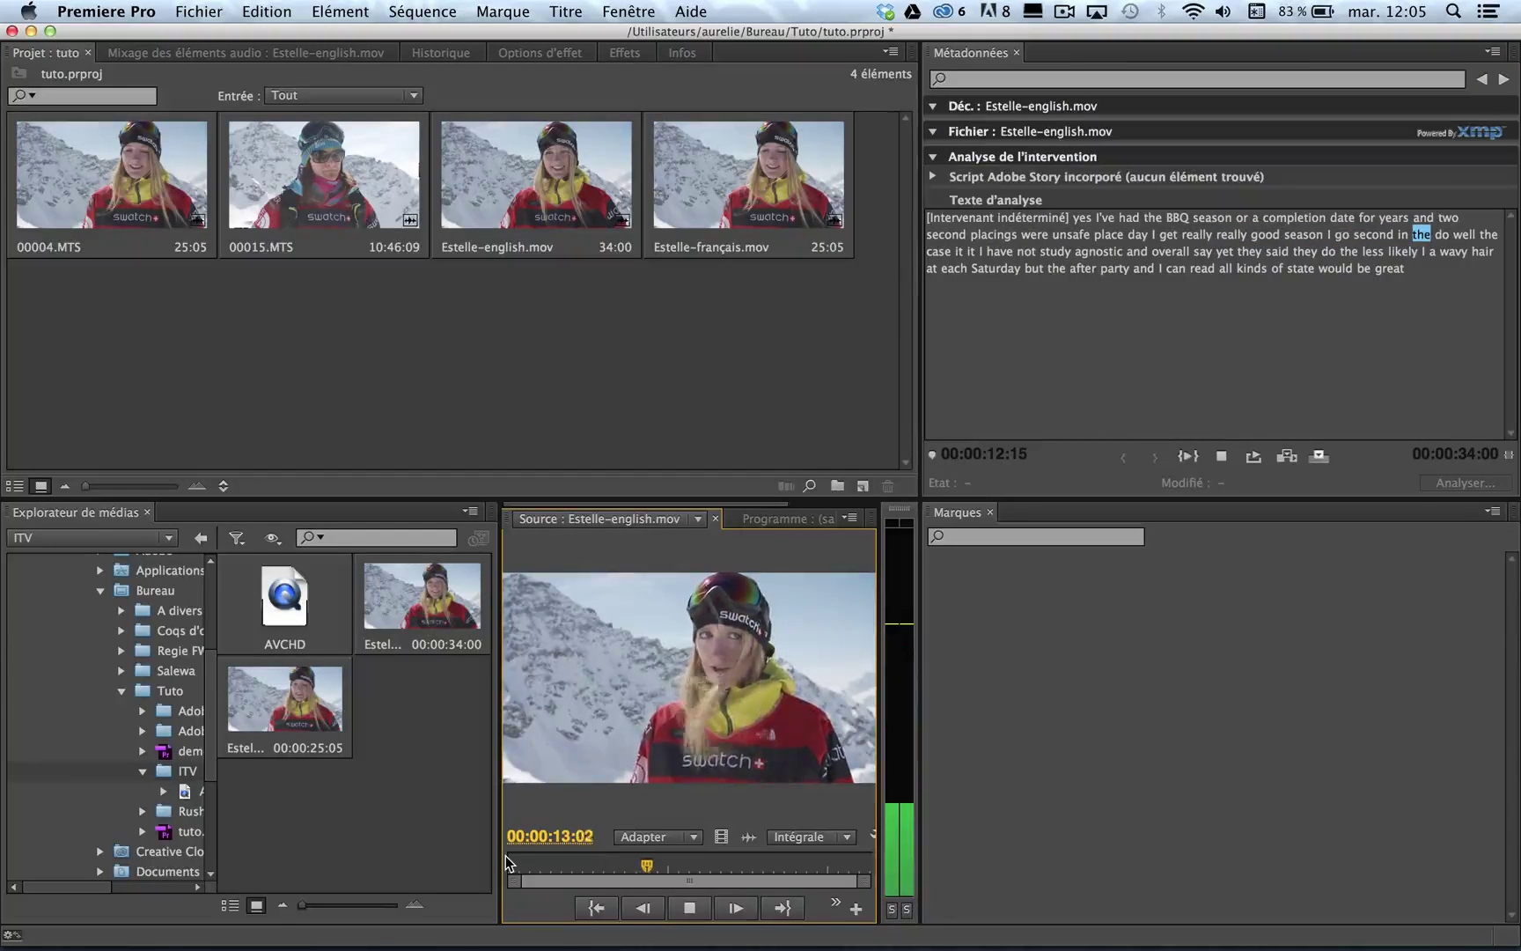
{"action": "key", "text": "space"}
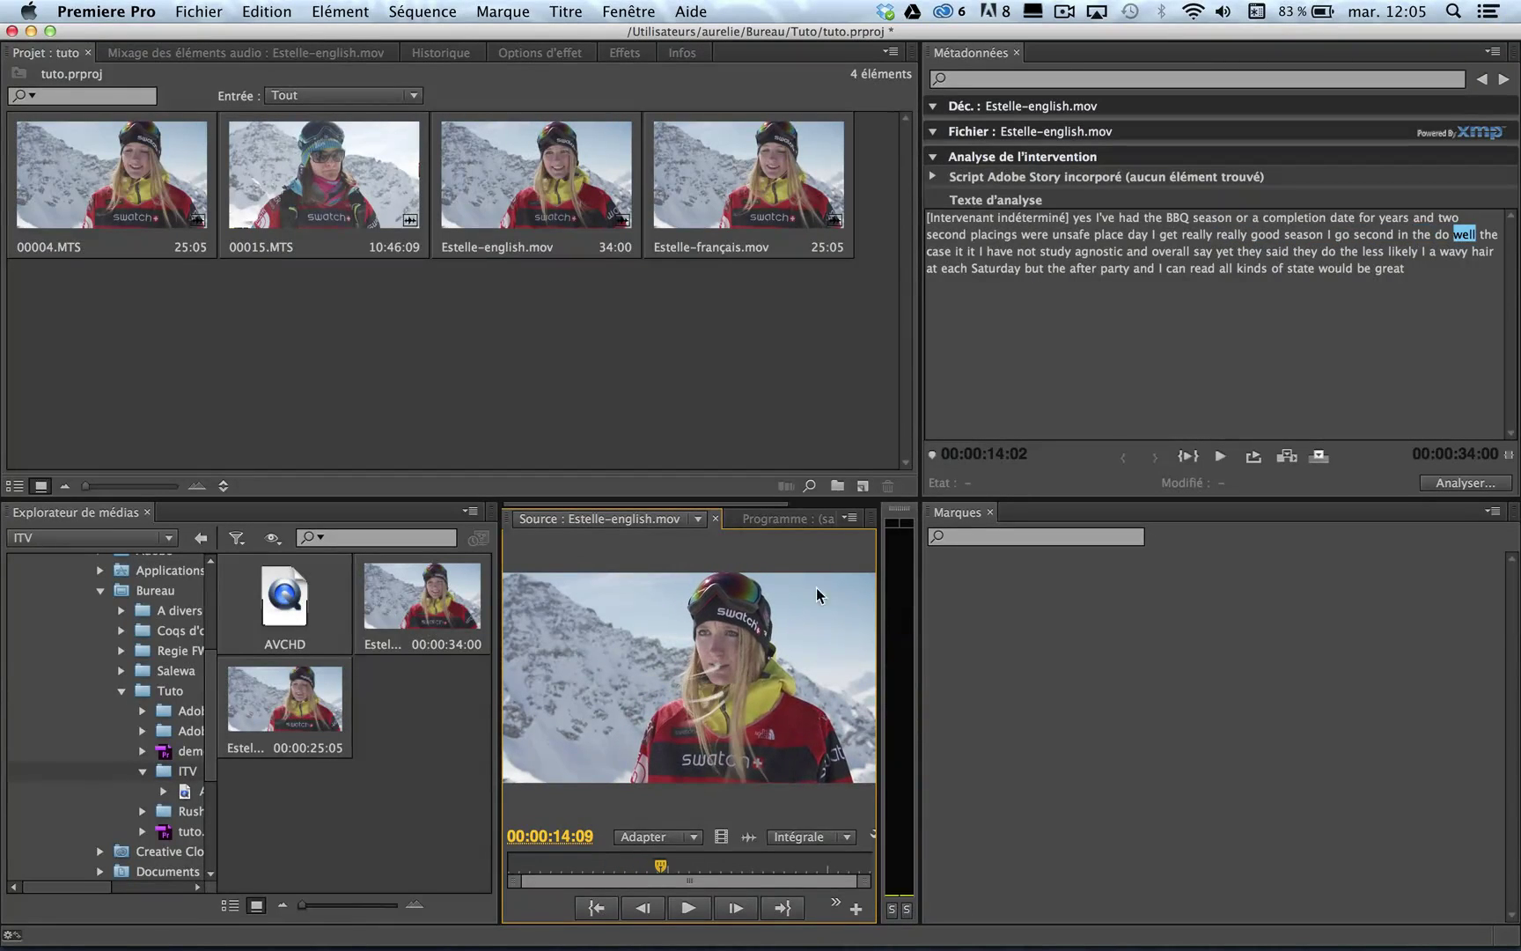
Step: Jump through Estelle-english.mov by picking the words "agnostic", "after" and "Saturday" in its analysed text
{"action": "left_click", "coordinate": [1097, 251]}
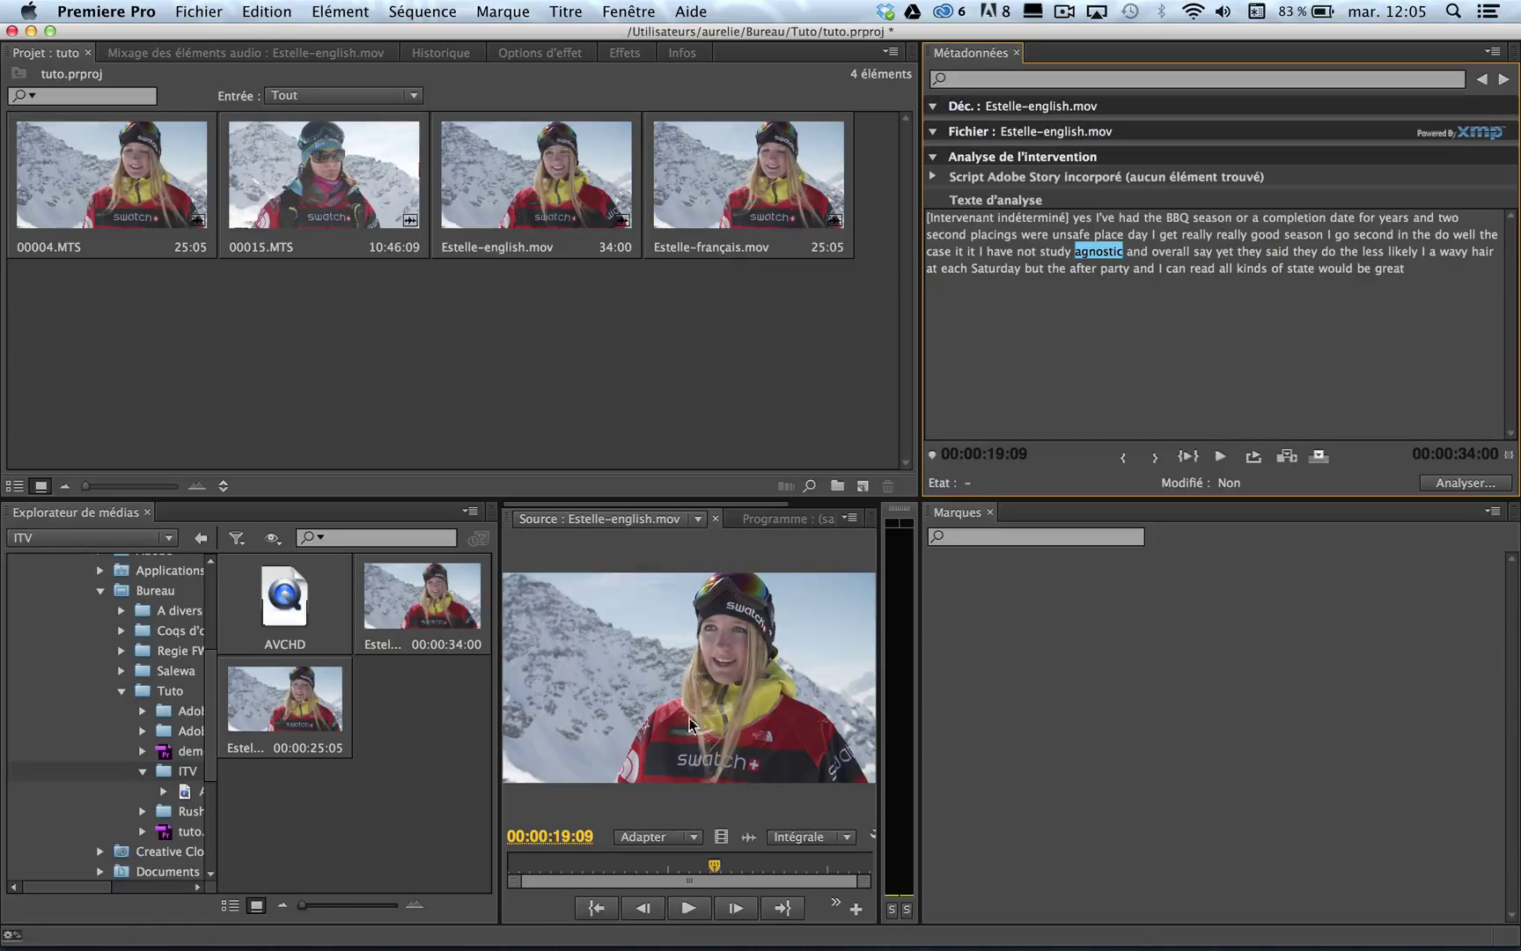
{"action": "left_click", "coordinate": [1085, 266]}
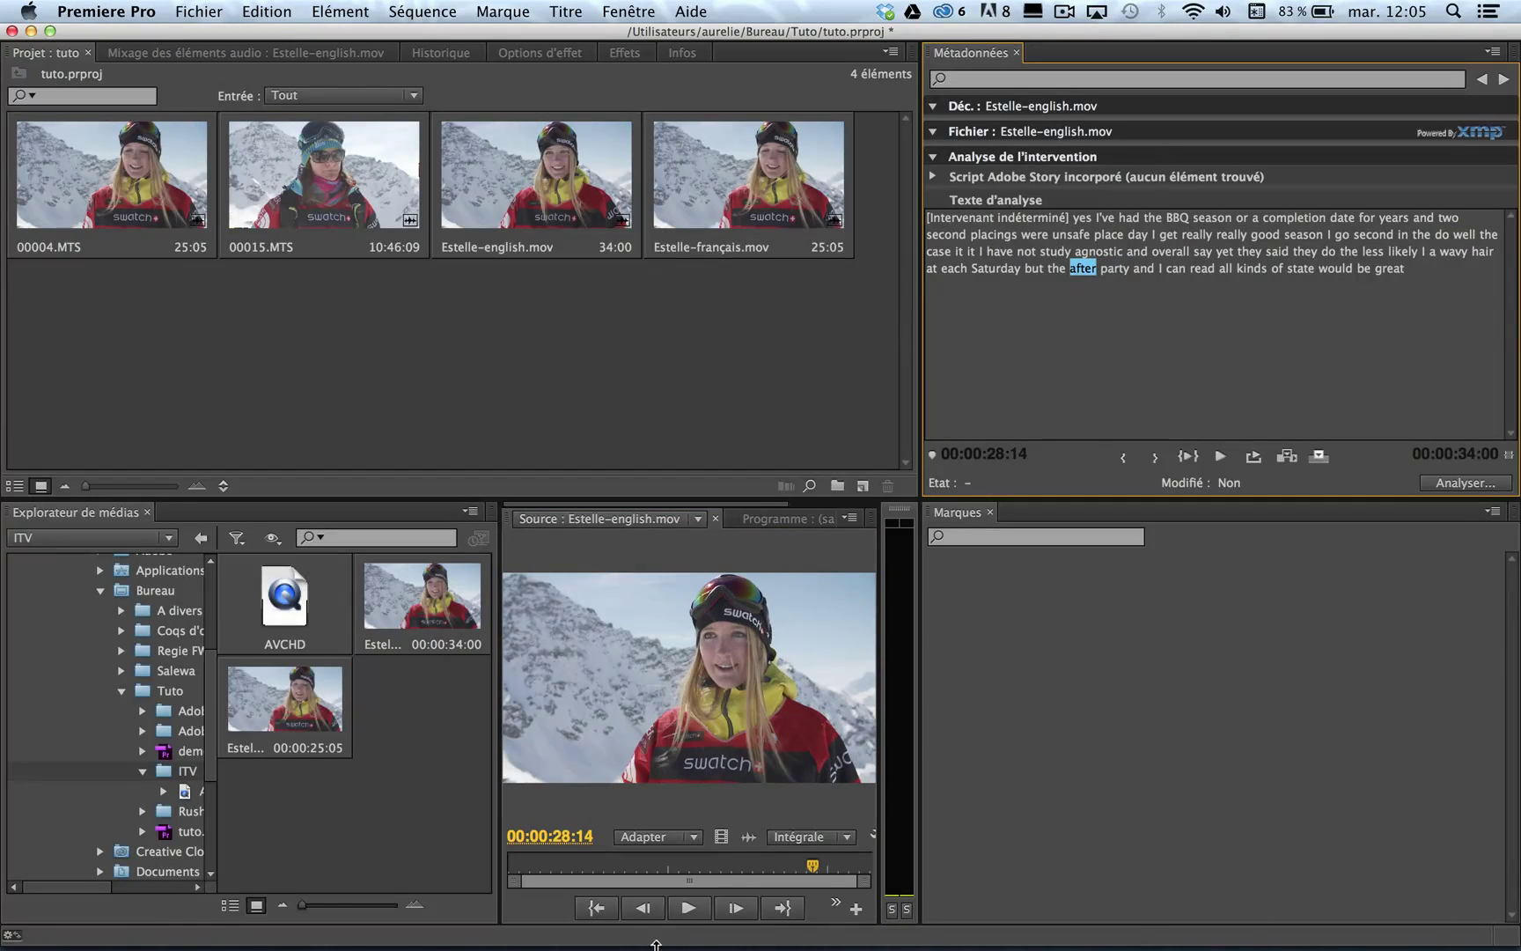
{"action": "left_click", "coordinate": [997, 268]}
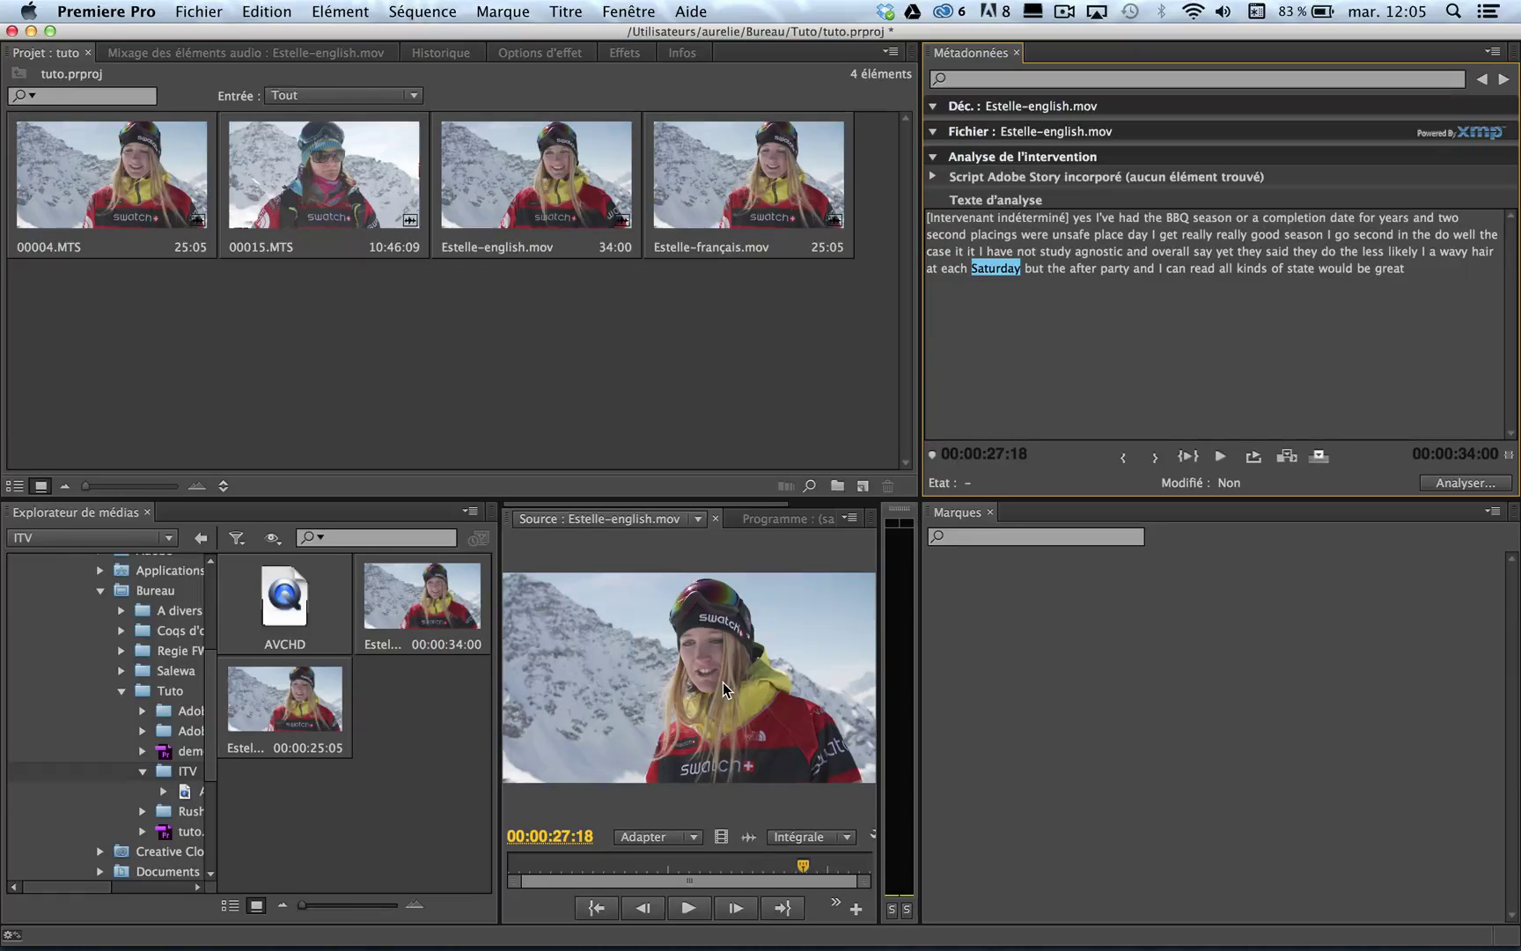
Step: Load Estelle-français.mov in the source monitor and play it from the start to compare it with its analysed text
{"action": "double_click", "coordinate": [737, 181]}
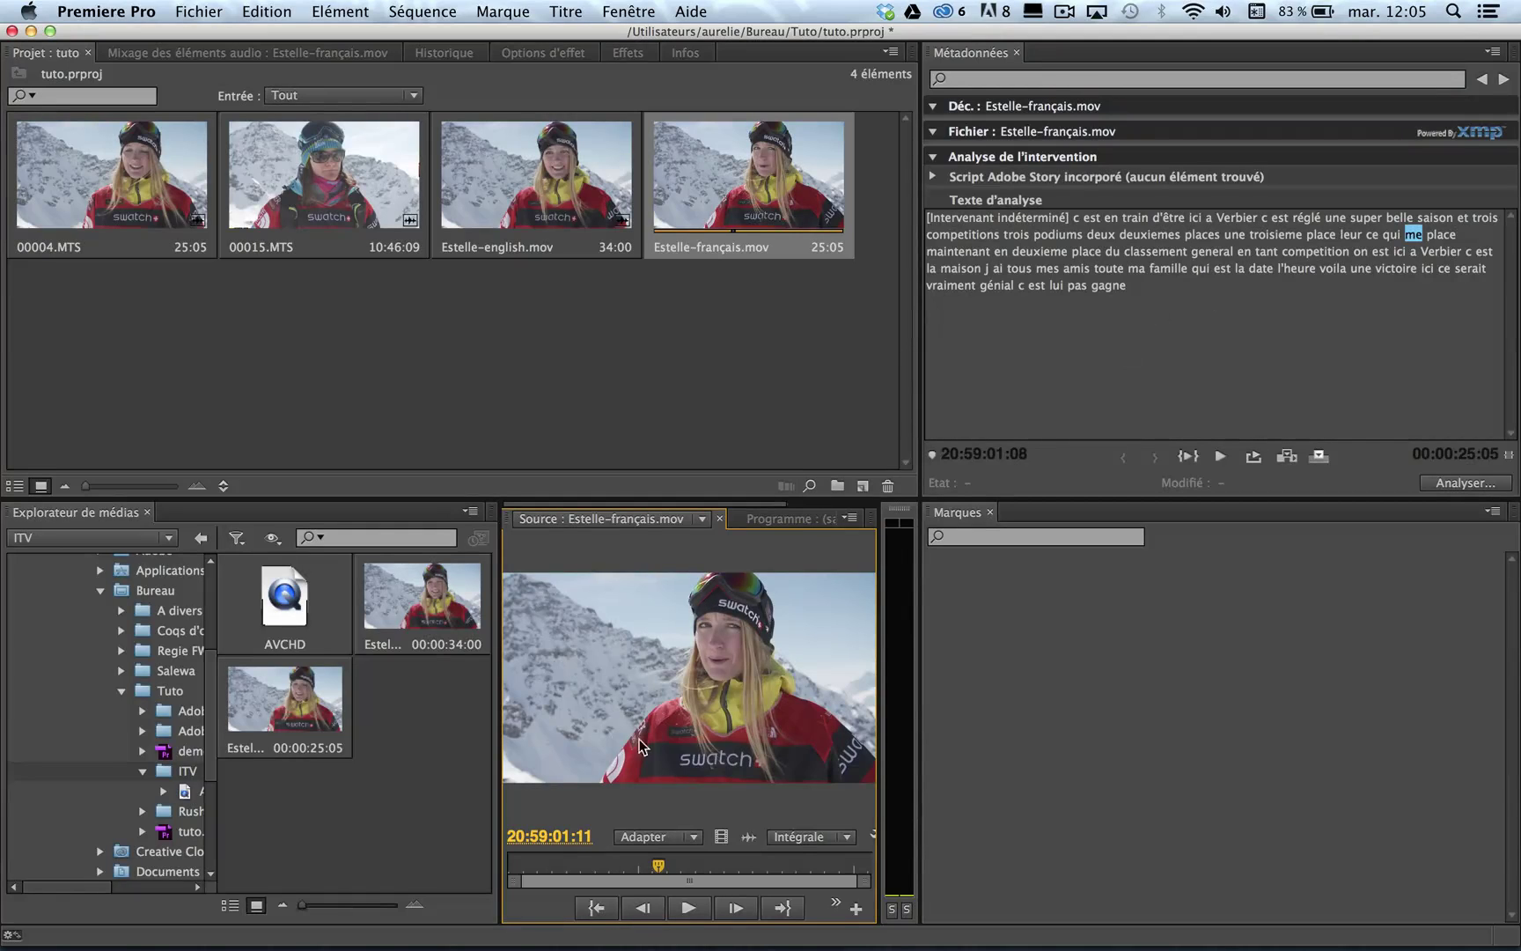
{"action": "left_click_drag", "start_coordinate": [656, 858], "coordinate": [512, 860]}
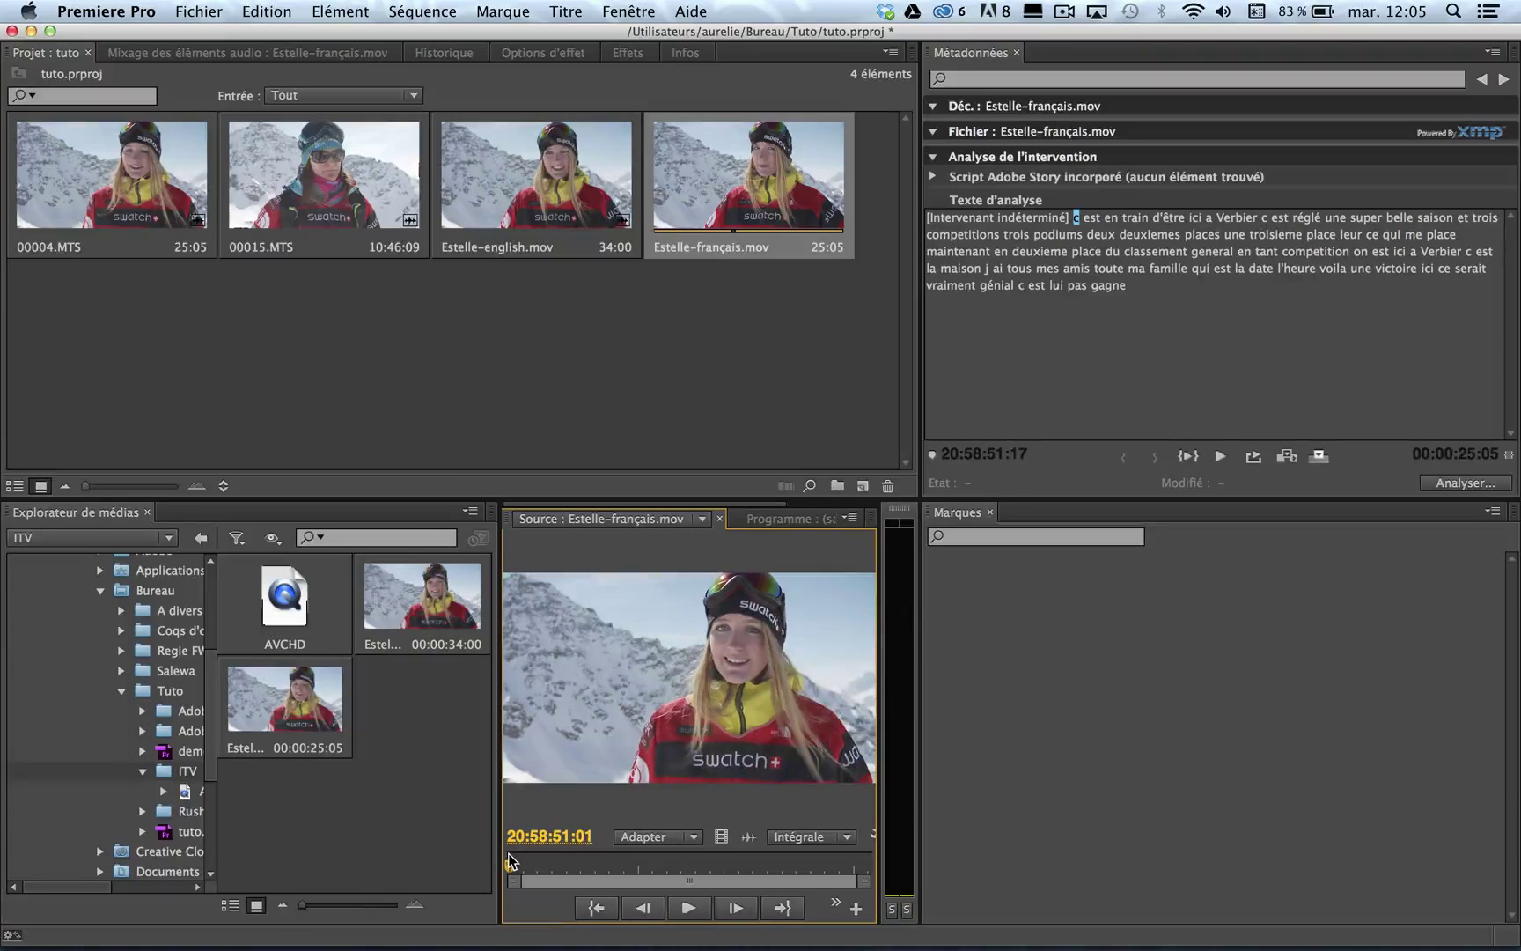
{"action": "key", "text": "space"}
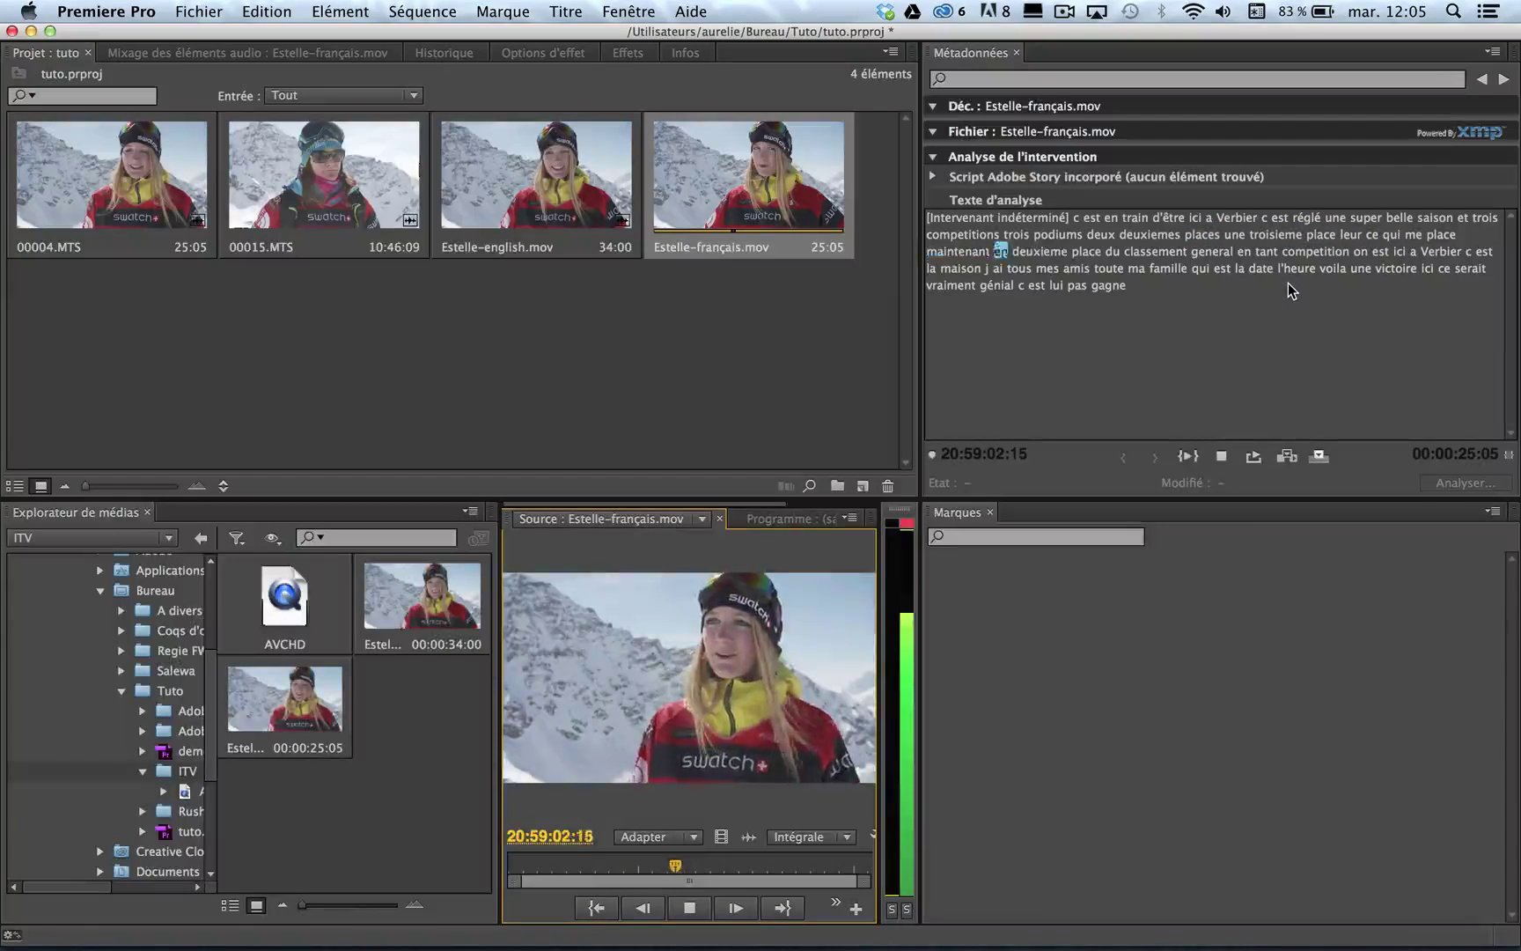
{"action": "key", "text": "space"}
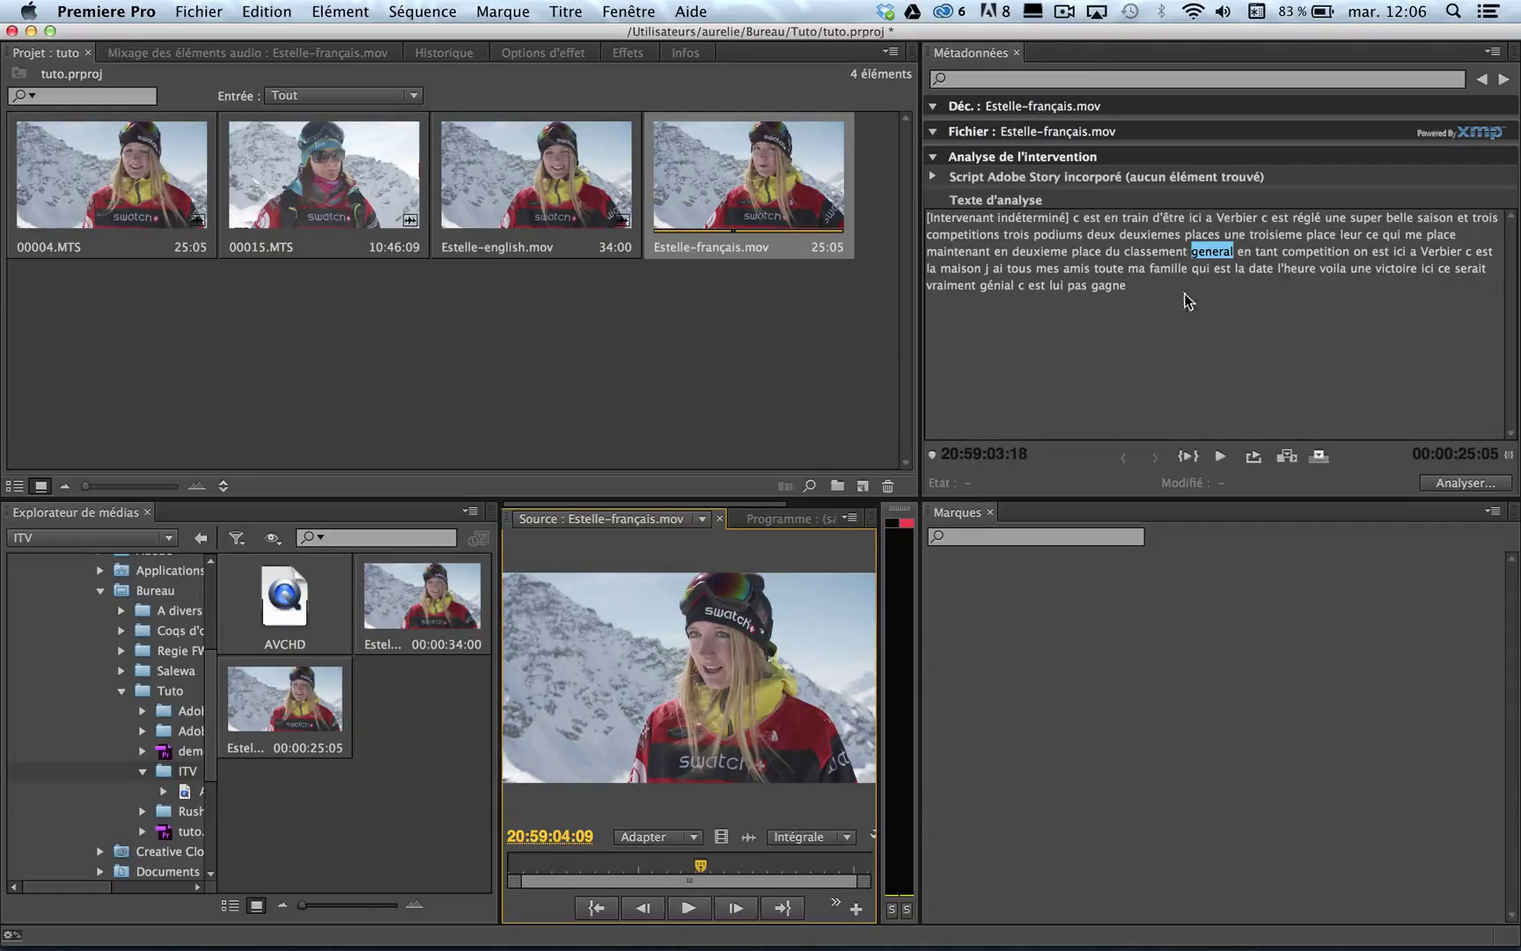
Step: Add the text file texte estelle from the Tuto folder as reference script and rerun the speech analysis of Estelle-français.mov
{"action": "right_click", "coordinate": [703, 189]}
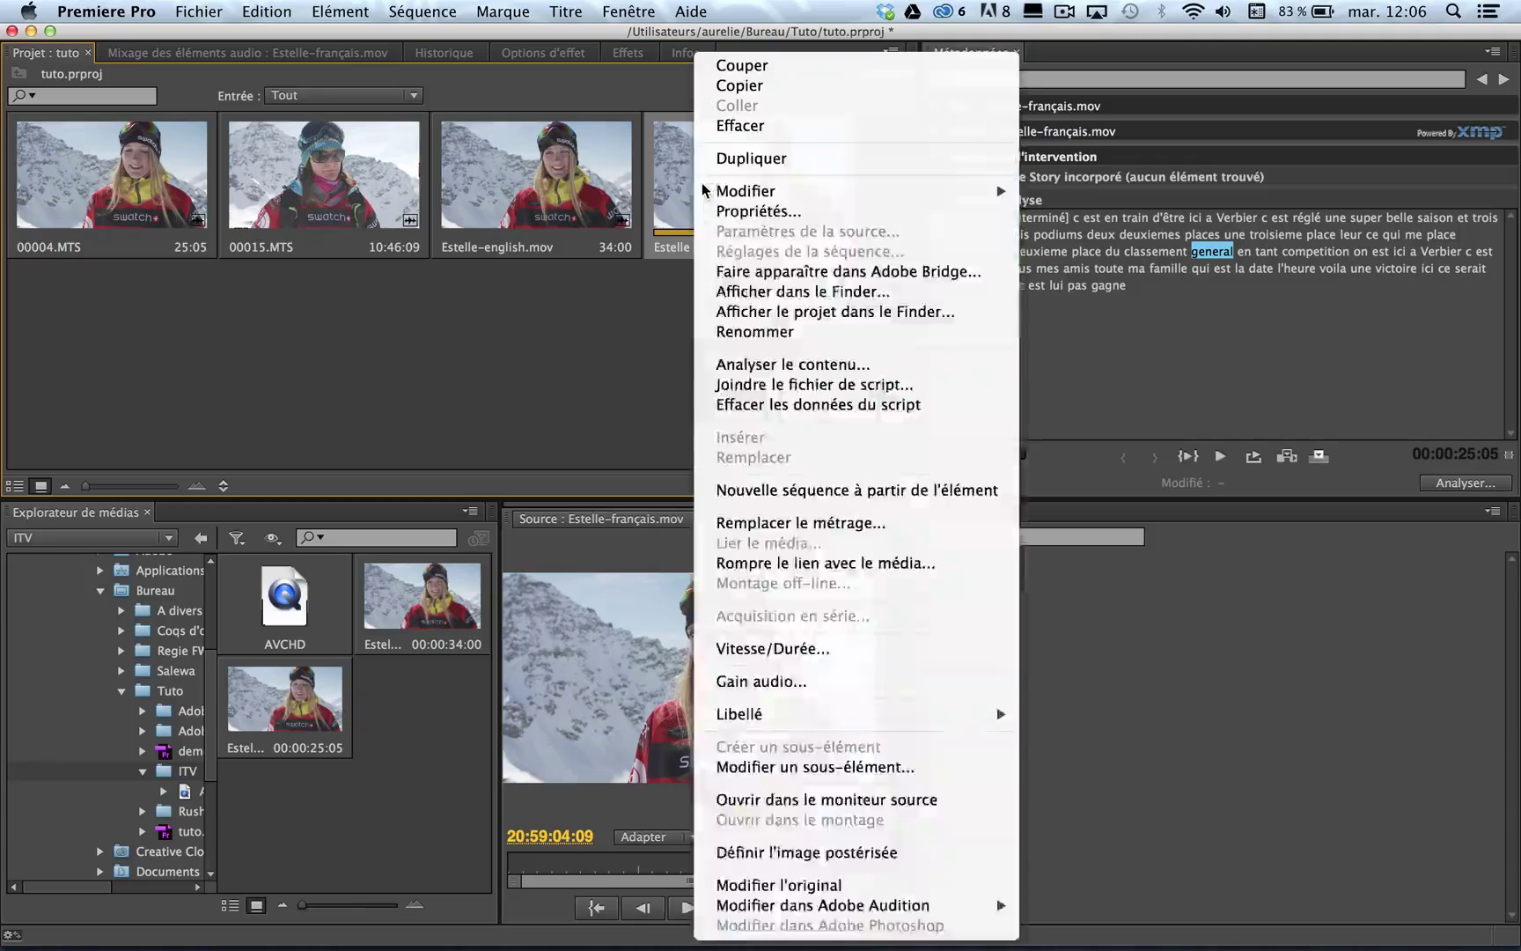
{"action": "left_click", "coordinate": [788, 363]}
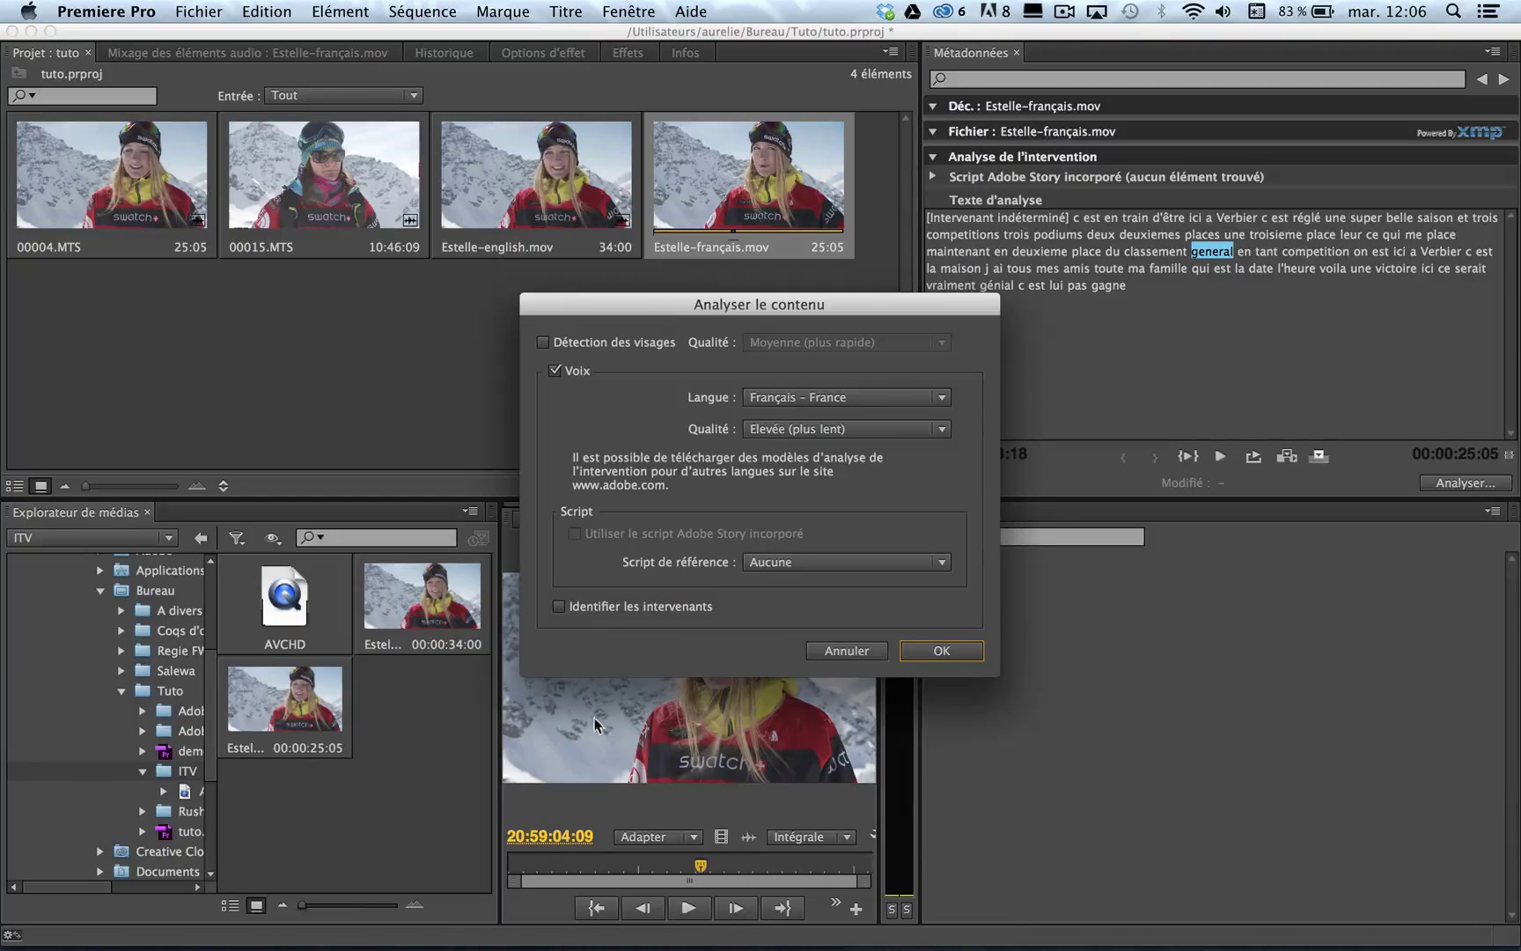
{"action": "left_click", "coordinate": [849, 563]}
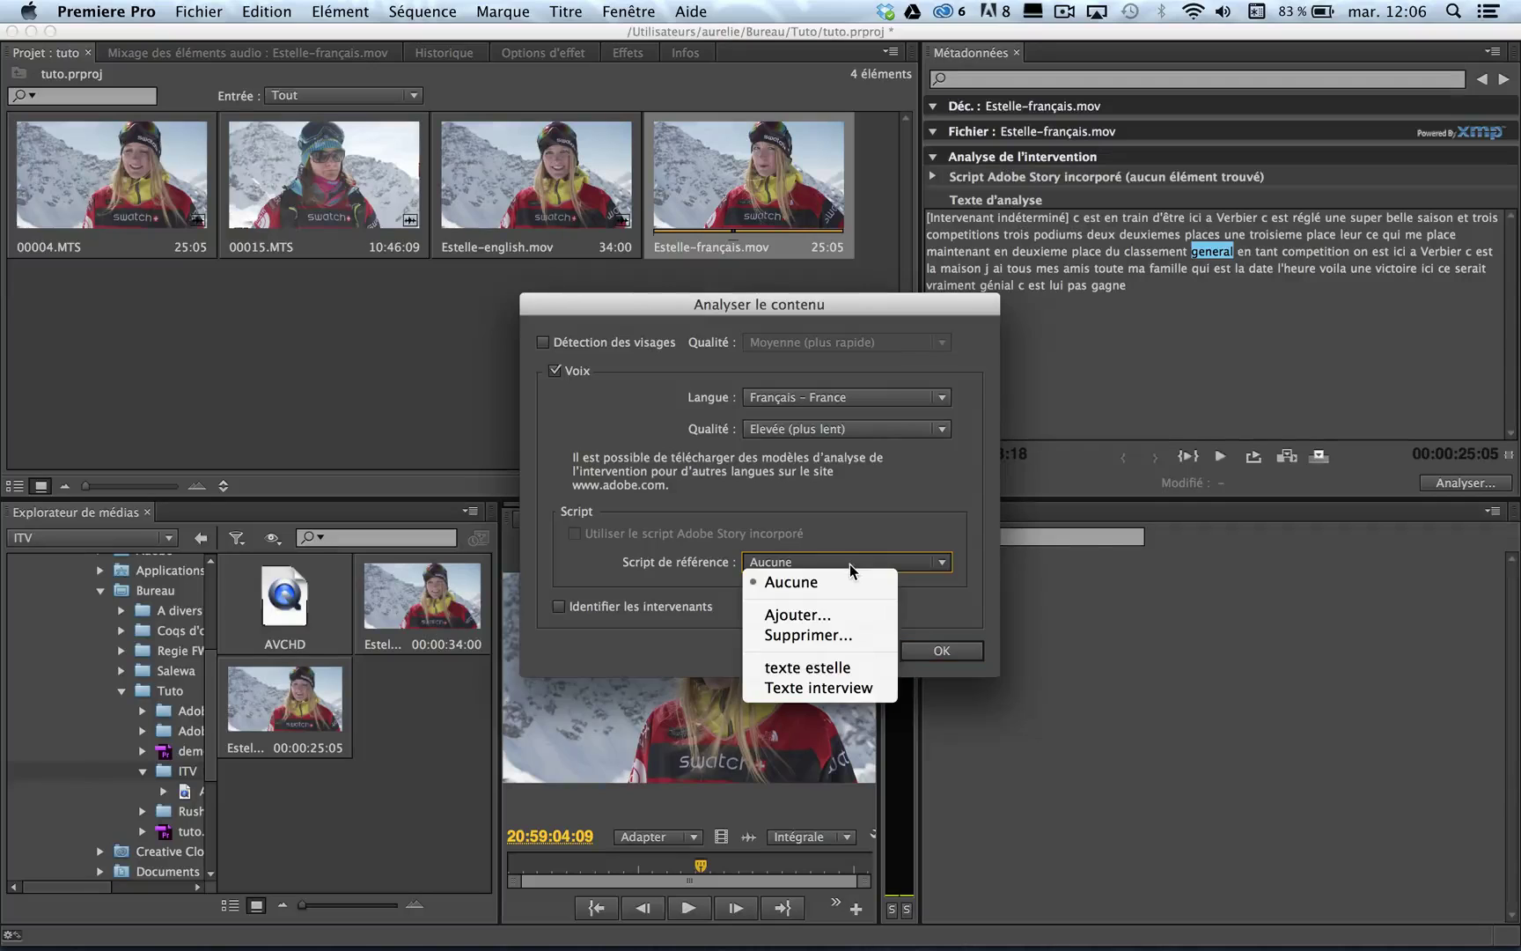
{"action": "left_click", "coordinate": [796, 616]}
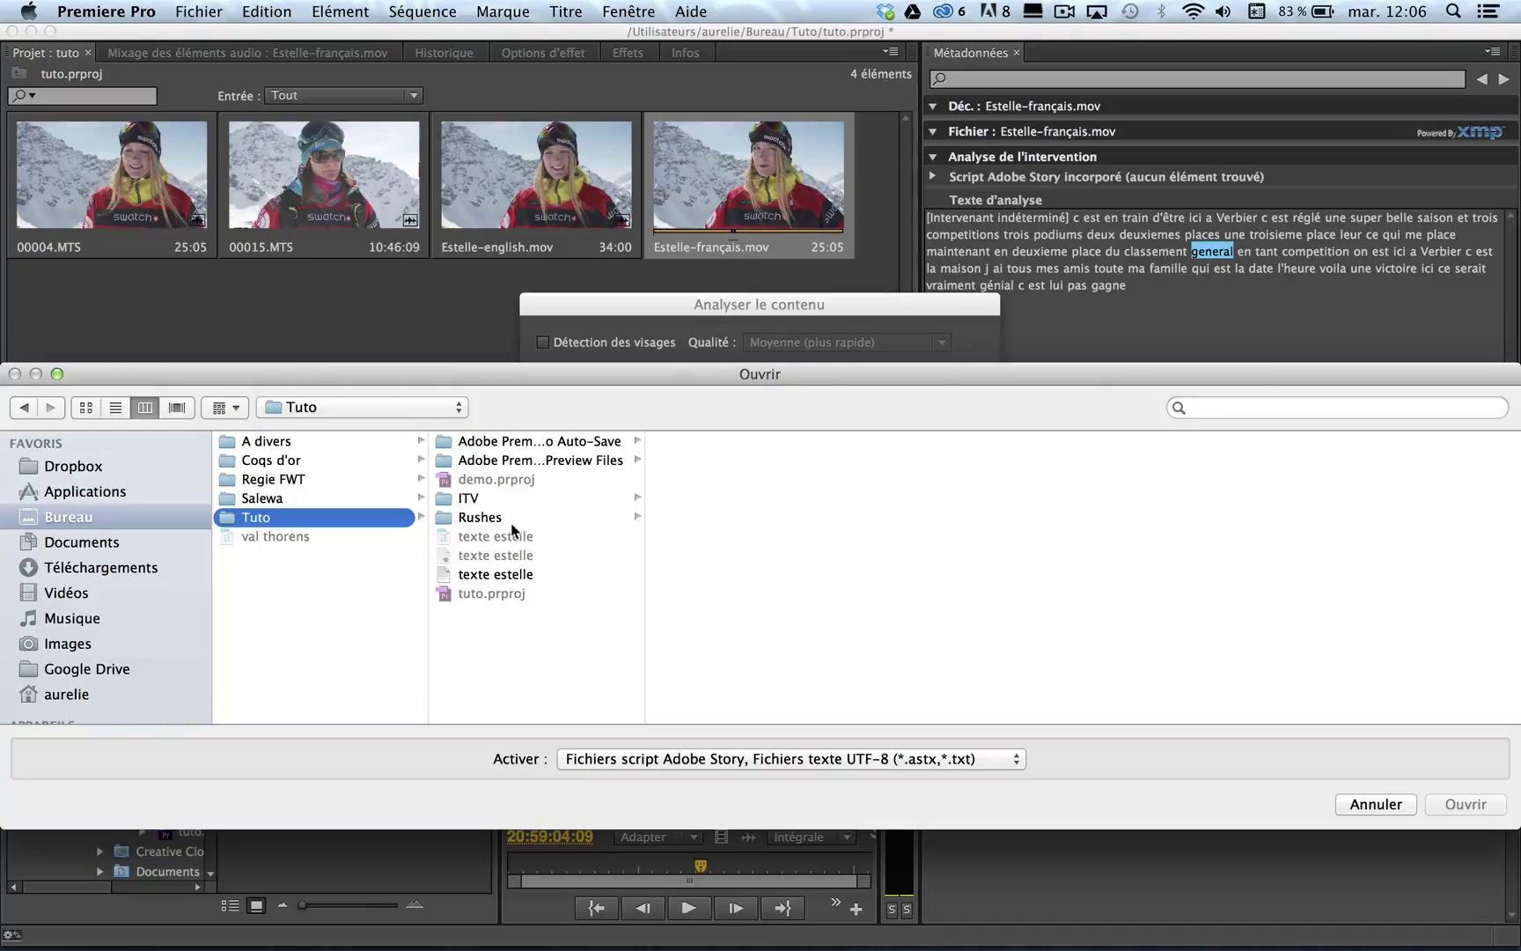
{"action": "left_click", "coordinate": [464, 499]}
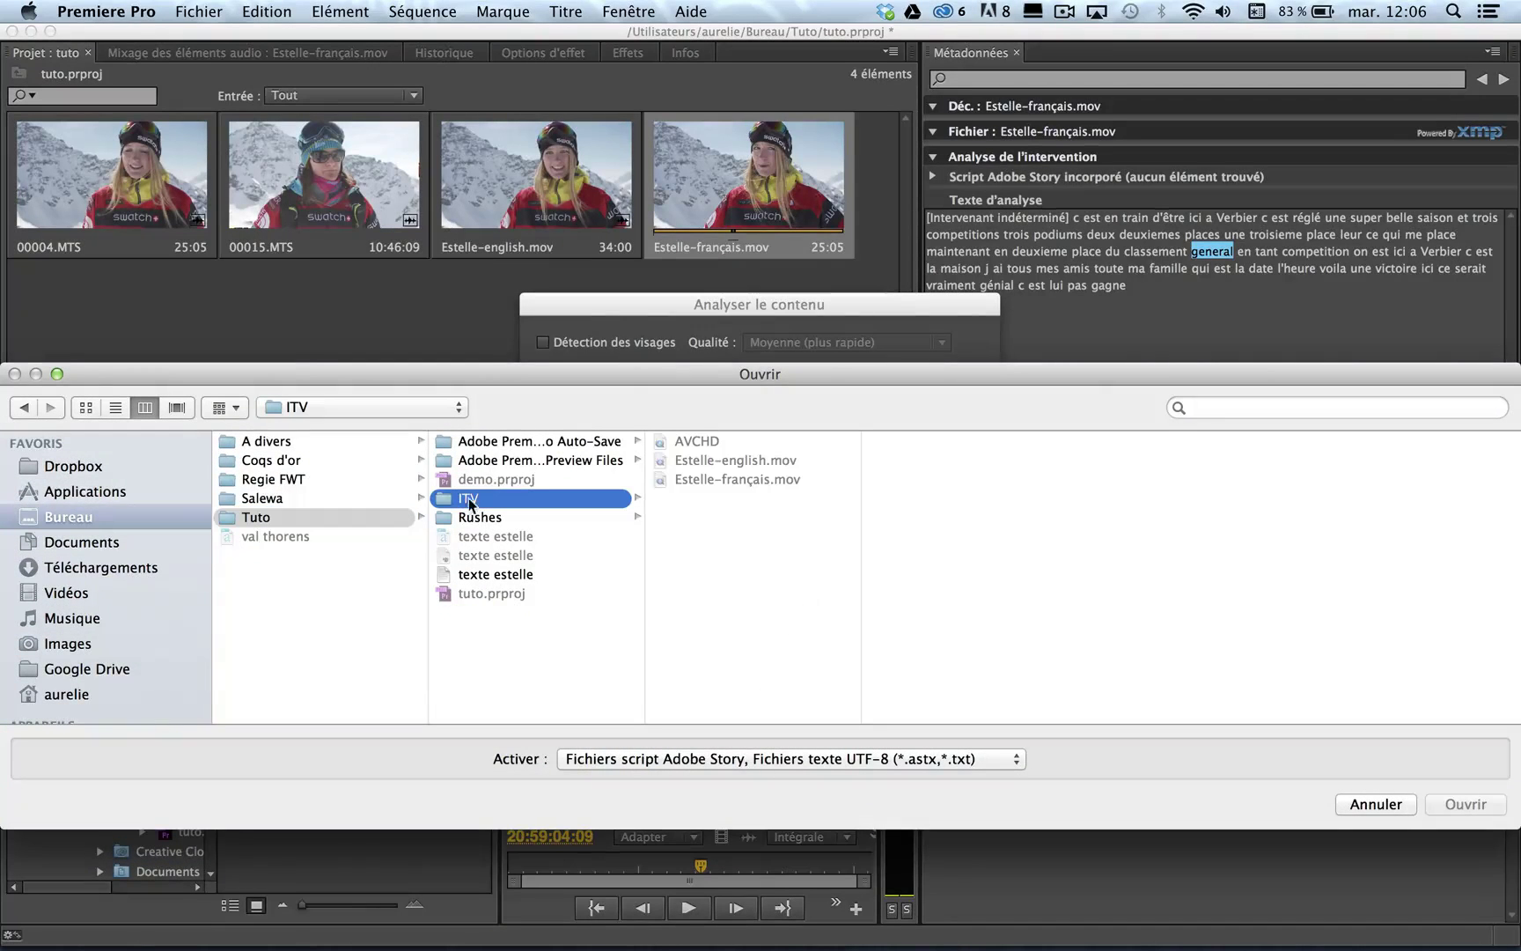
{"action": "left_click", "coordinate": [481, 575]}
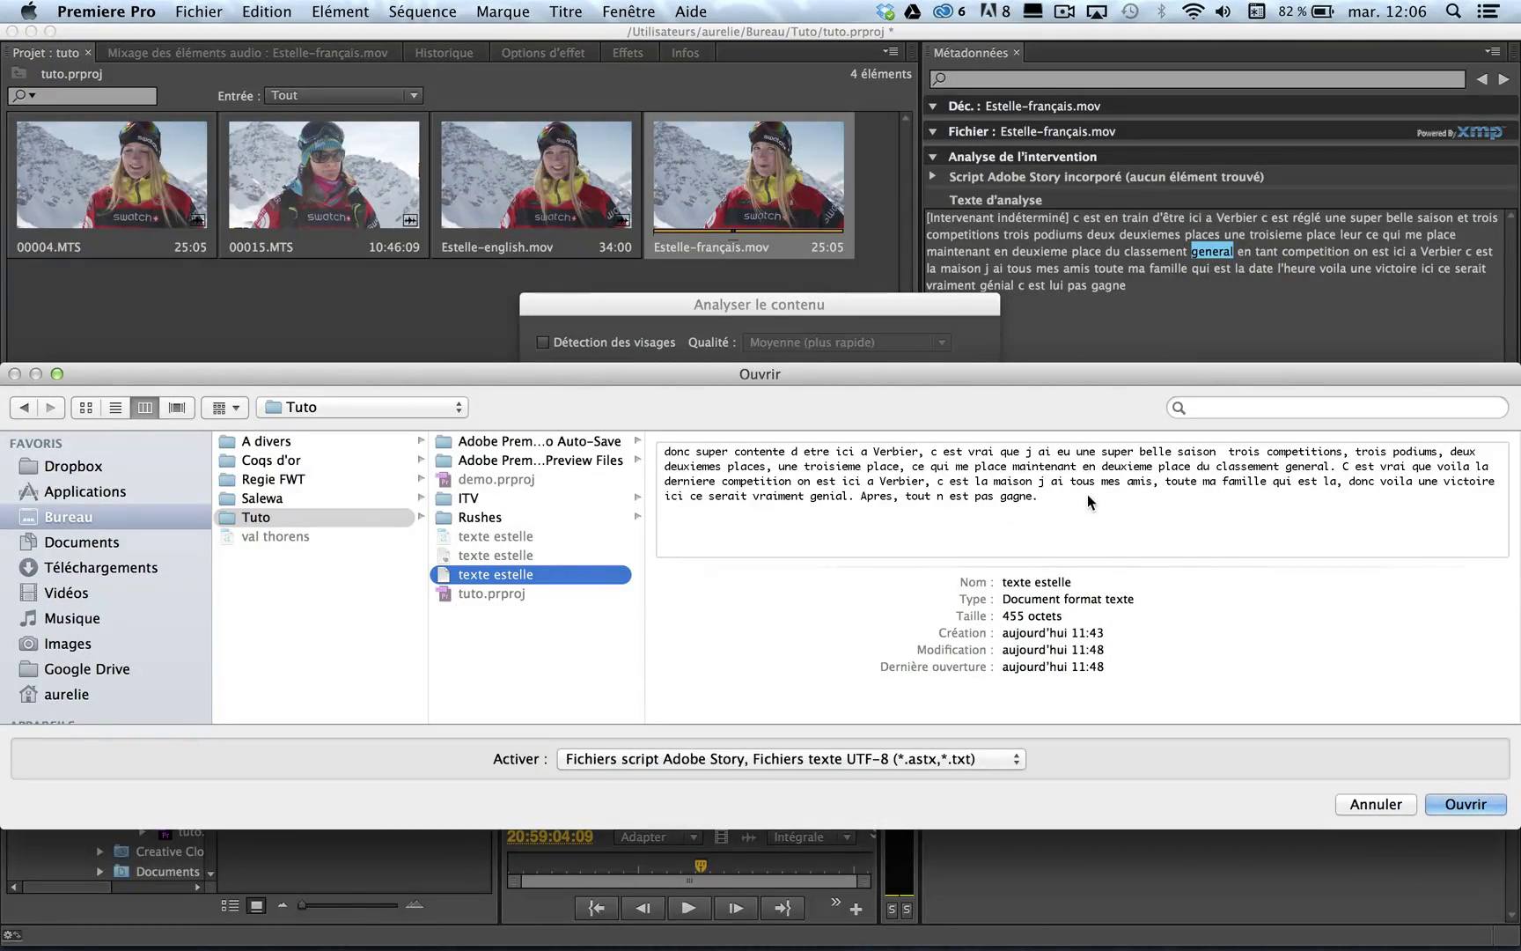
{"action": "left_click", "coordinate": [1492, 803]}
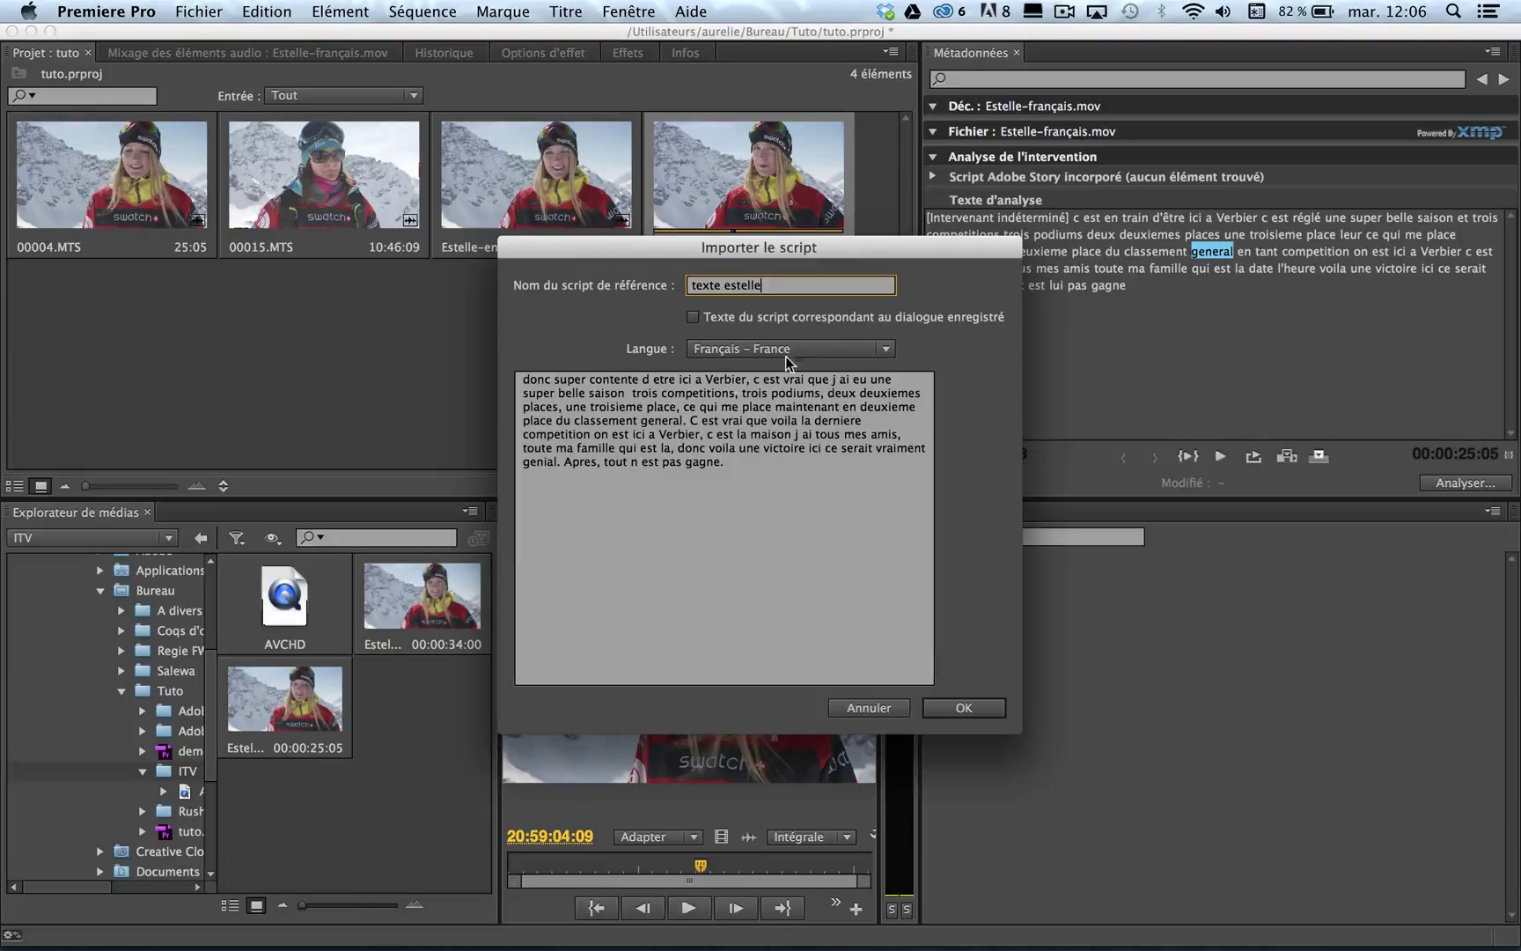
{"action": "left_click", "coordinate": [968, 709]}
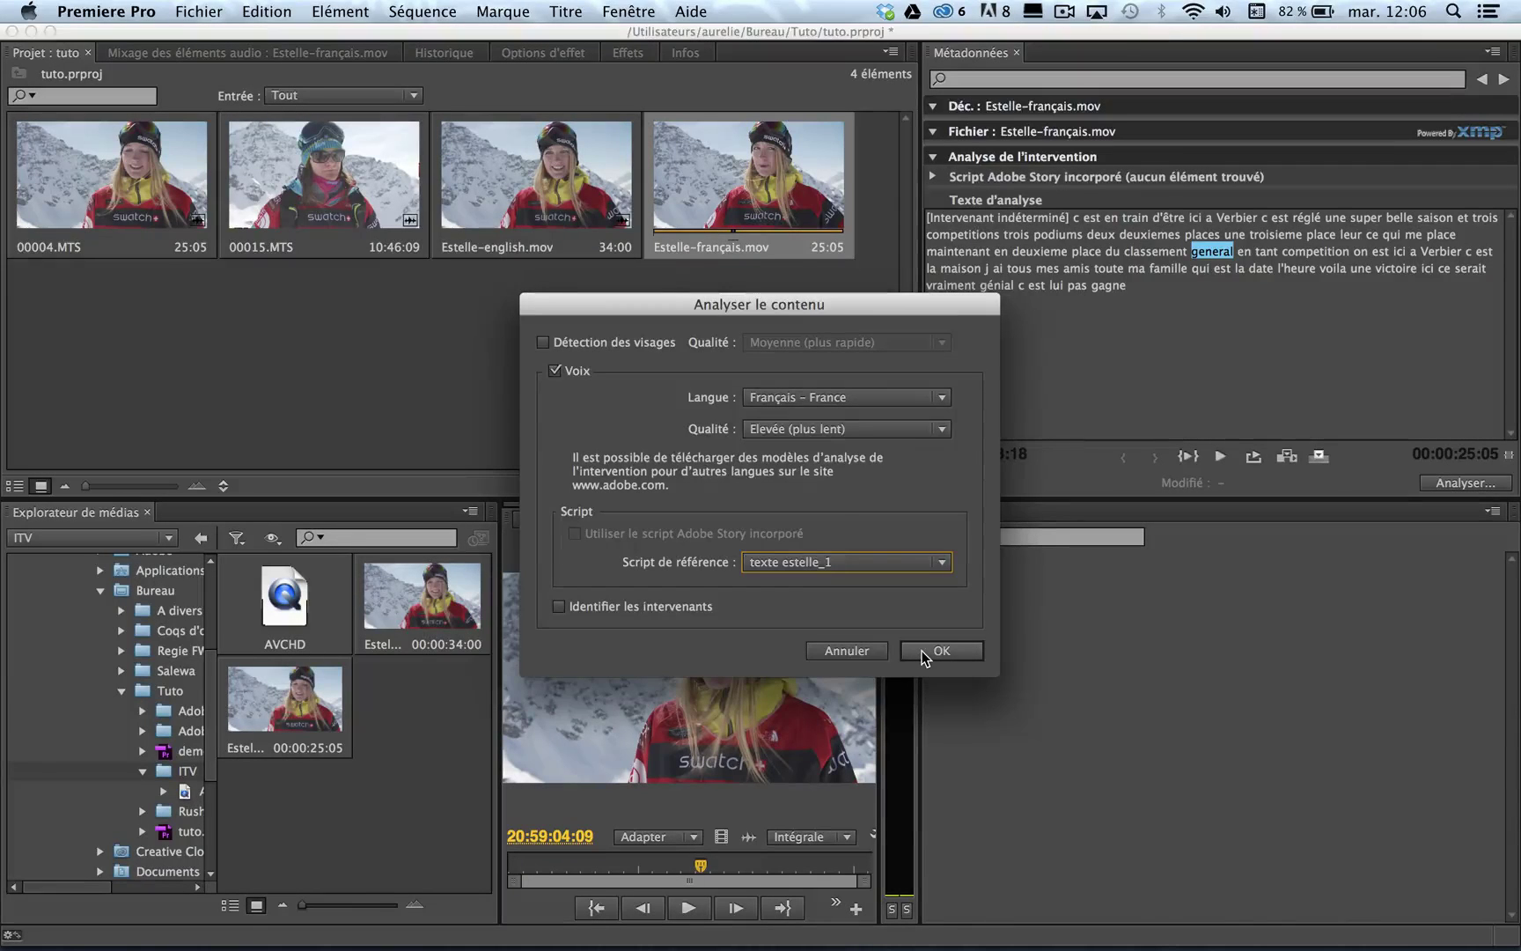
{"action": "left_click", "coordinate": [923, 650]}
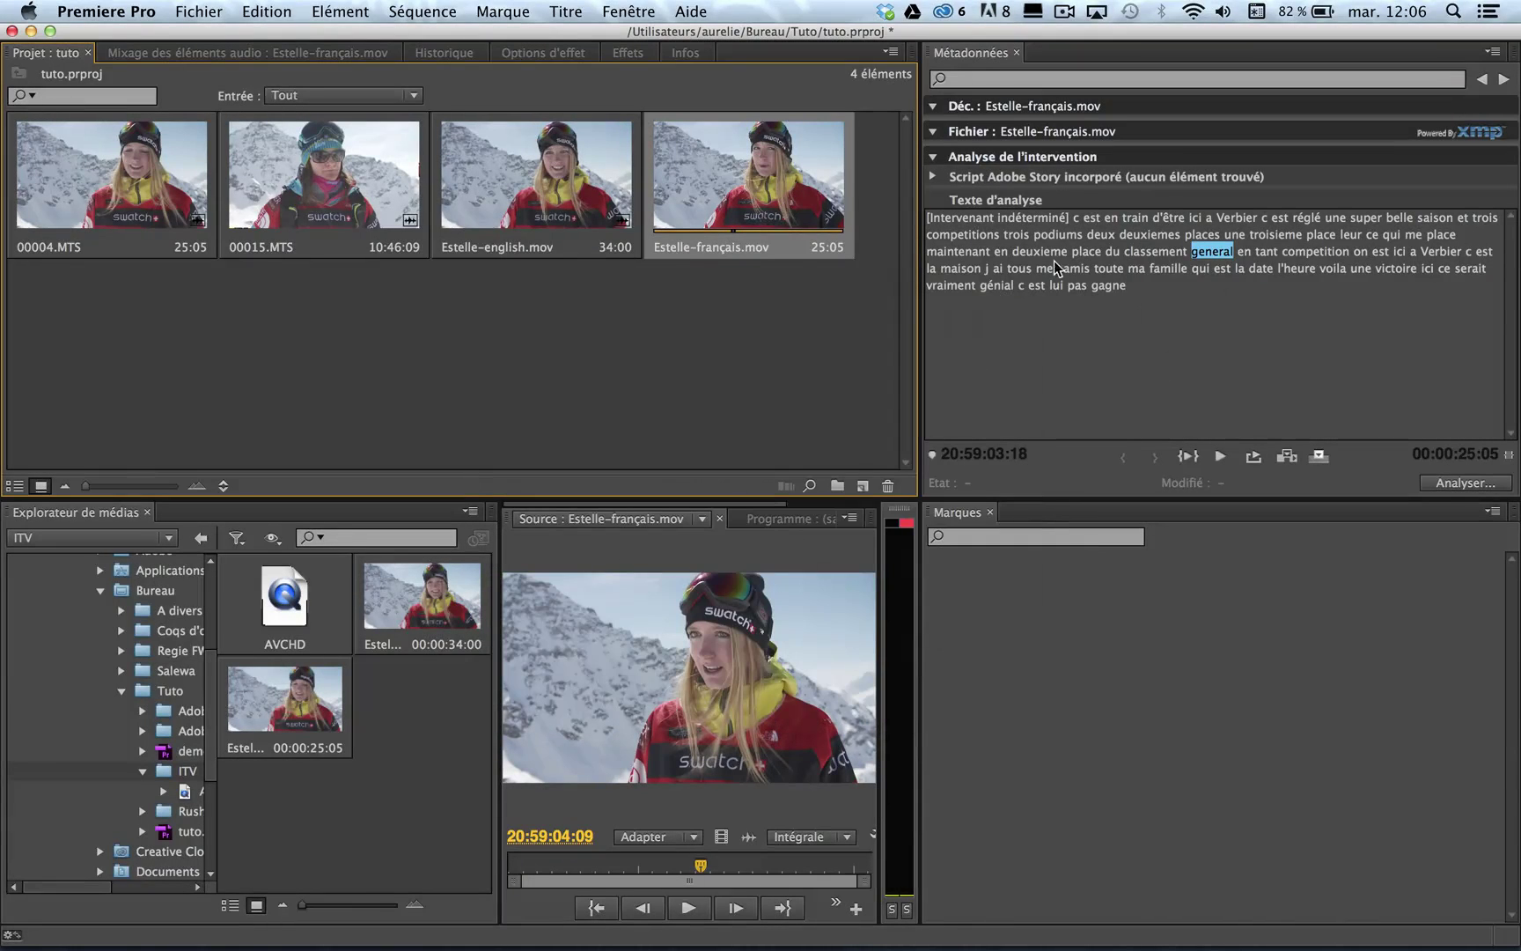
Step: Play Estelle-français.mov from the word "competition" in its analysed text and bring Premiere Pro back in front of Media Encoder
{"action": "left_click", "coordinate": [1296, 255]}
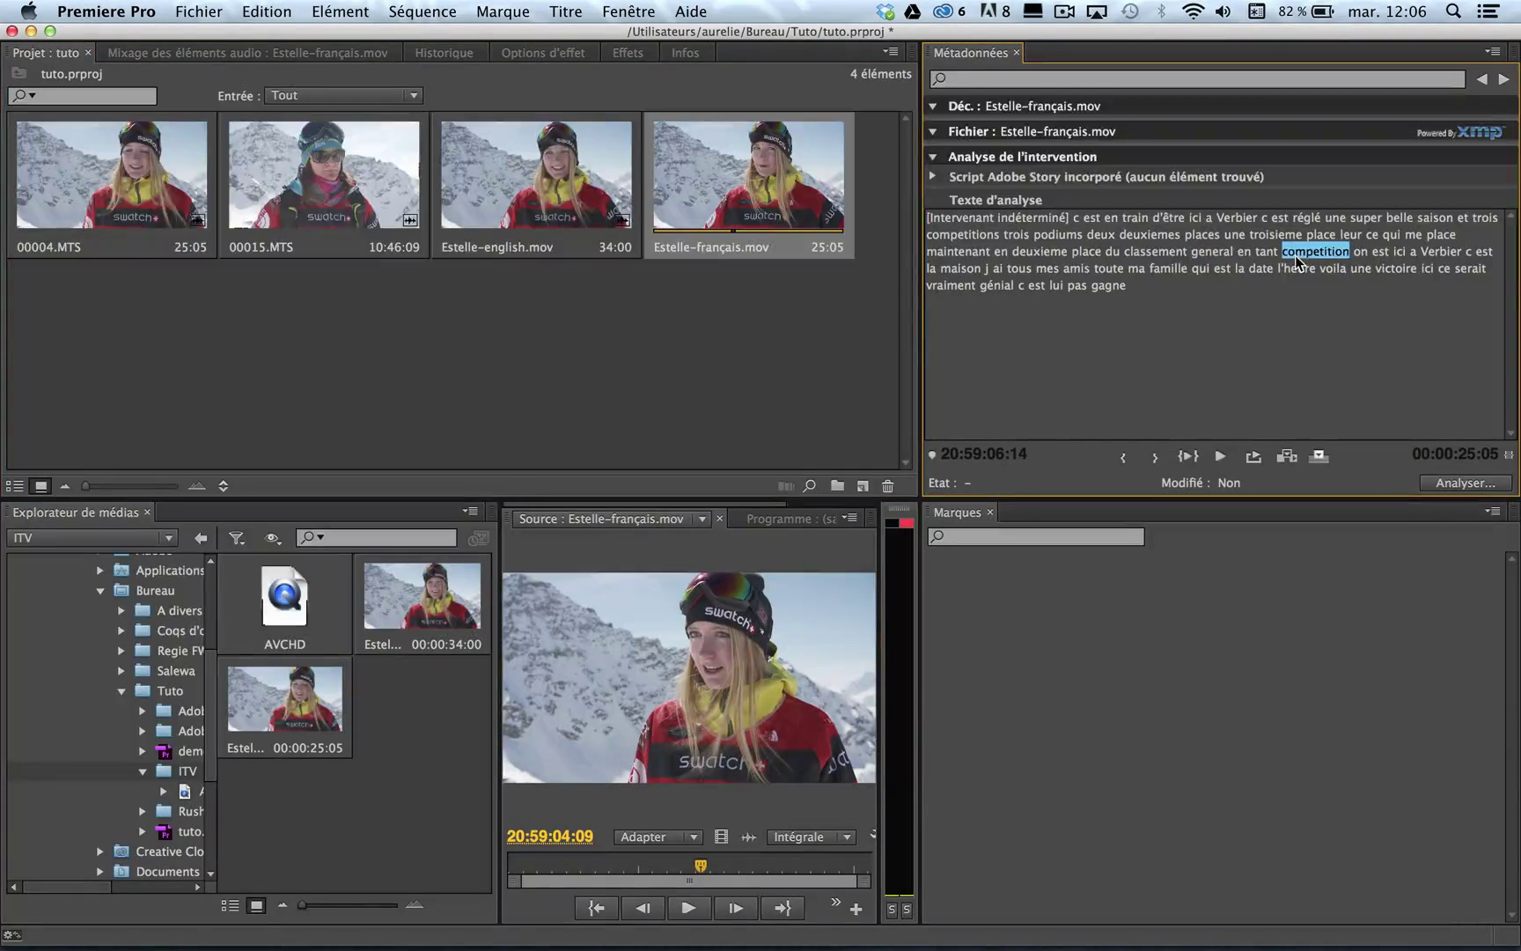
{"action": "key", "text": "space"}
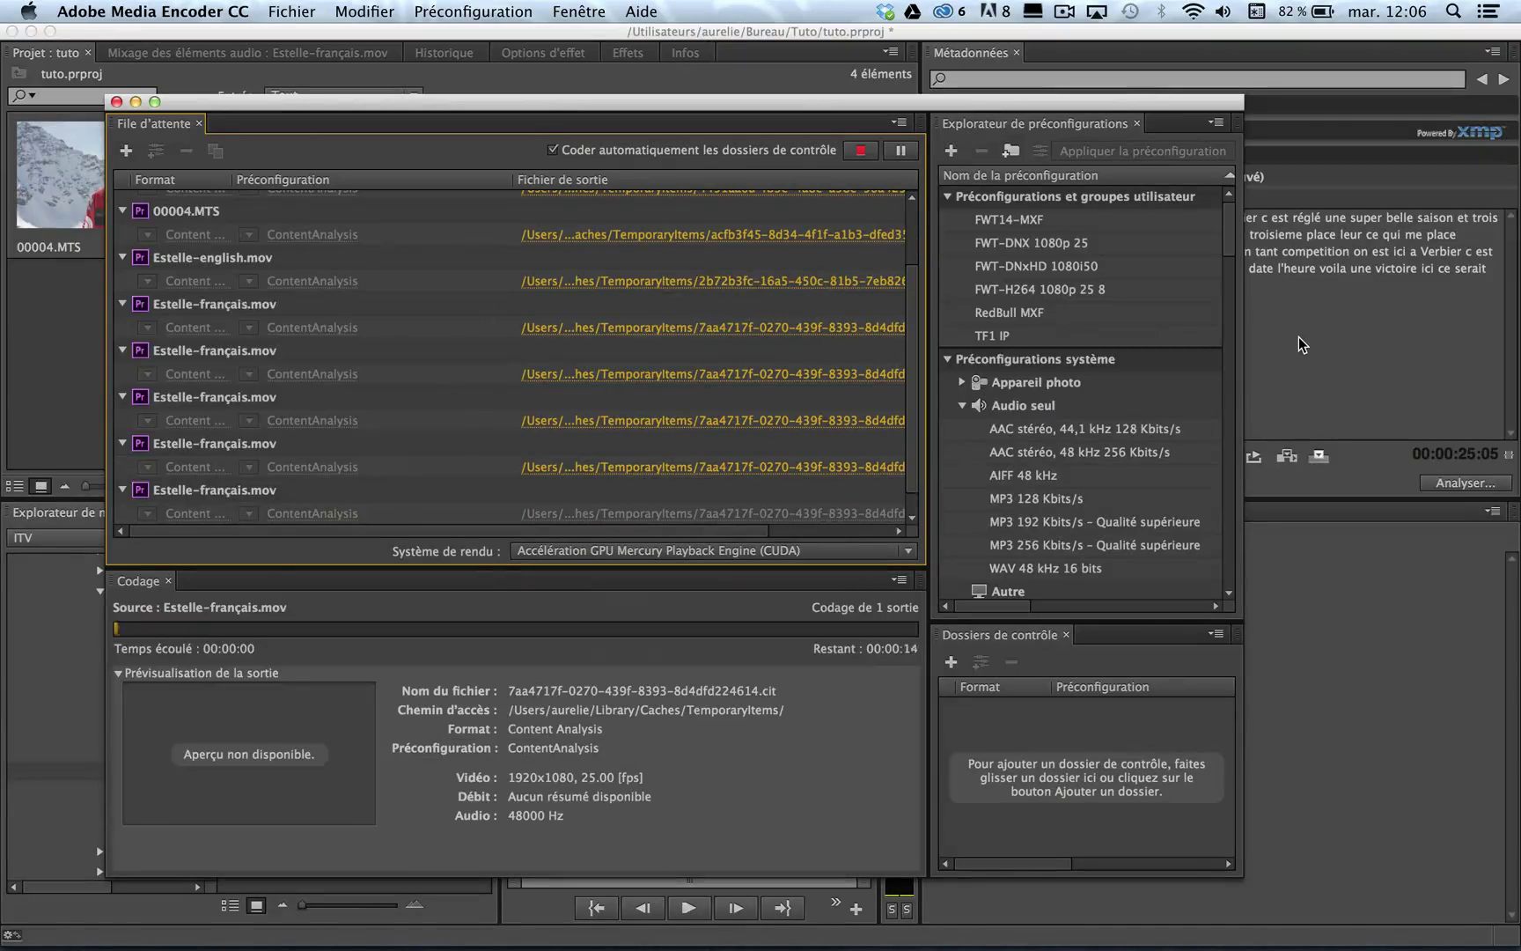
{"action": "left_click", "coordinate": [1299, 336]}
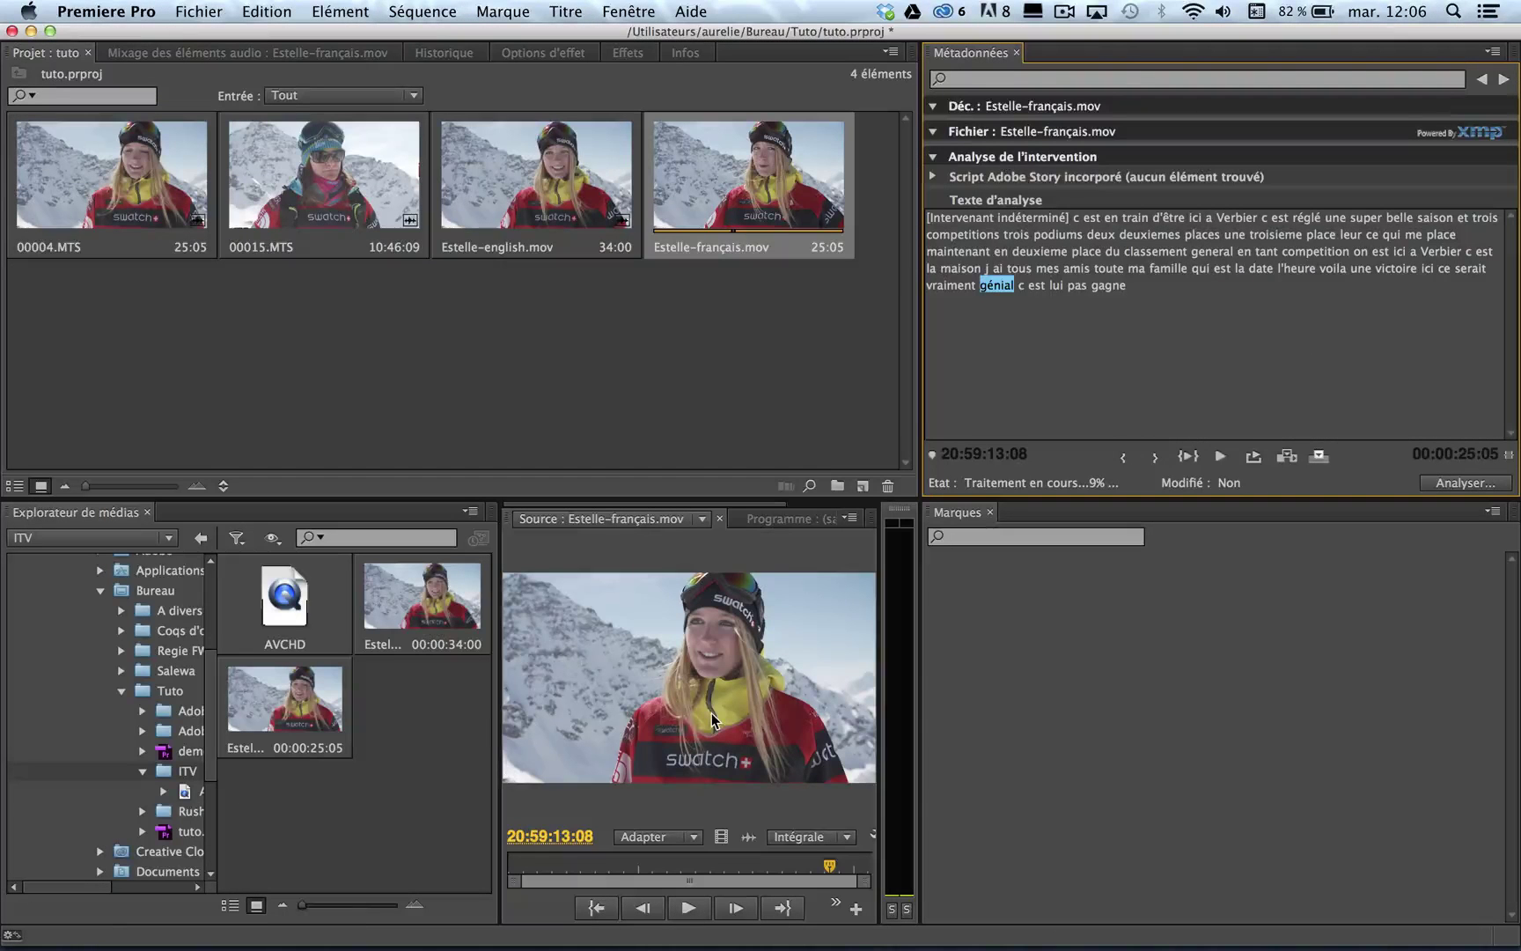
Step: Jump through Estelle-français.mov by picking the words "vraiment", "trois", "deuxiemes" and "famille" in its analysed text
{"action": "left_click", "coordinate": [943, 285]}
{"action": "left_click", "coordinate": [1019, 236]}
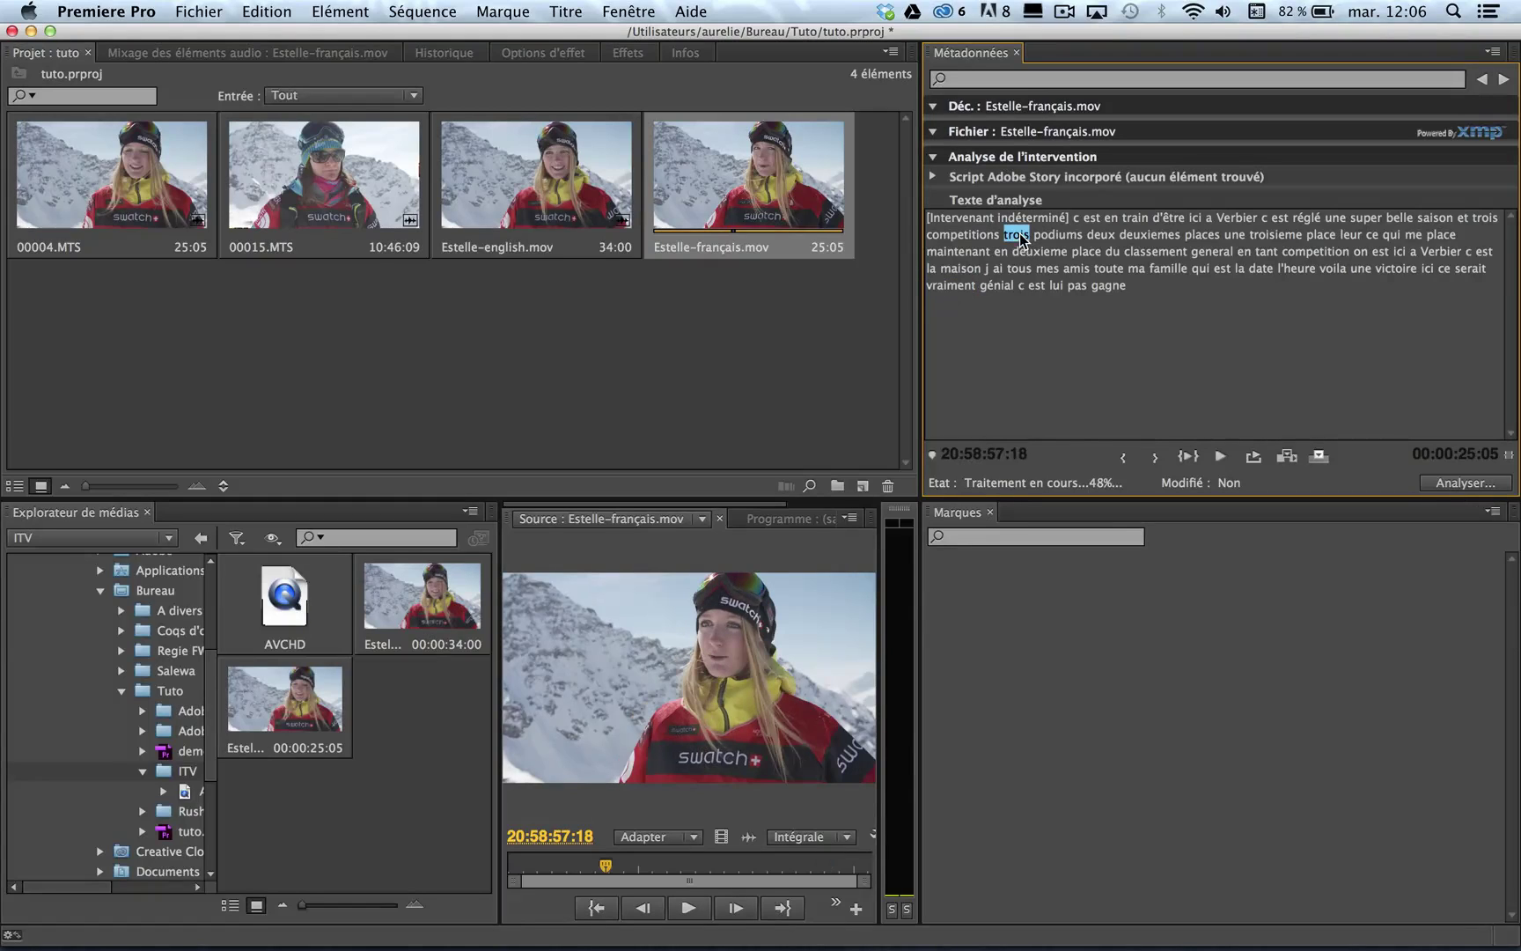
{"action": "left_click", "coordinate": [1162, 234]}
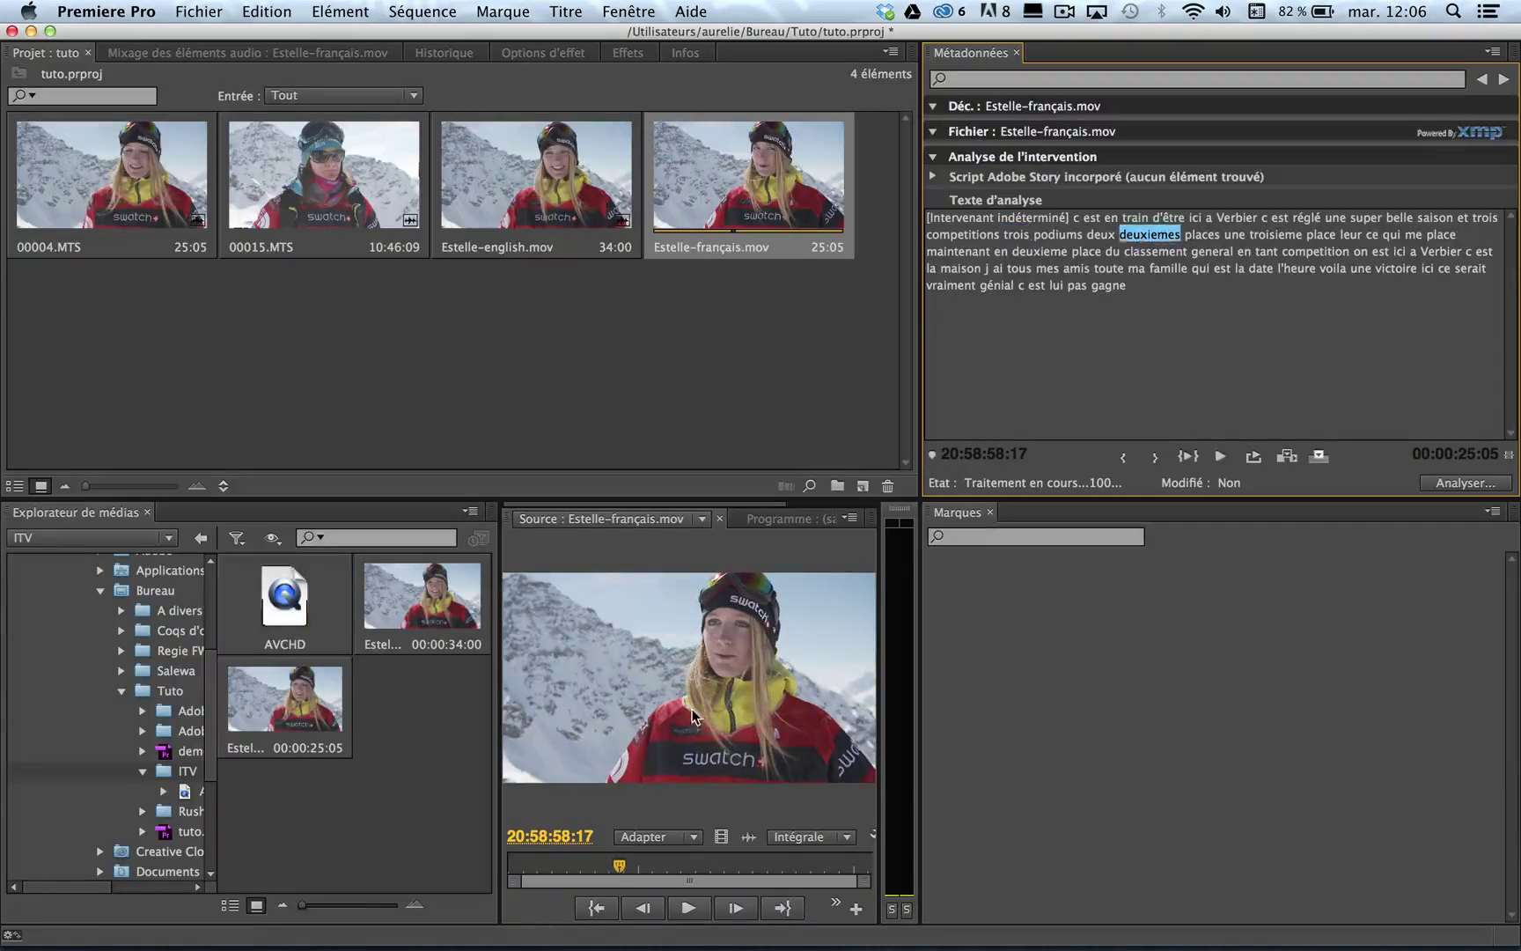
{"action": "left_click", "coordinate": [1171, 270]}
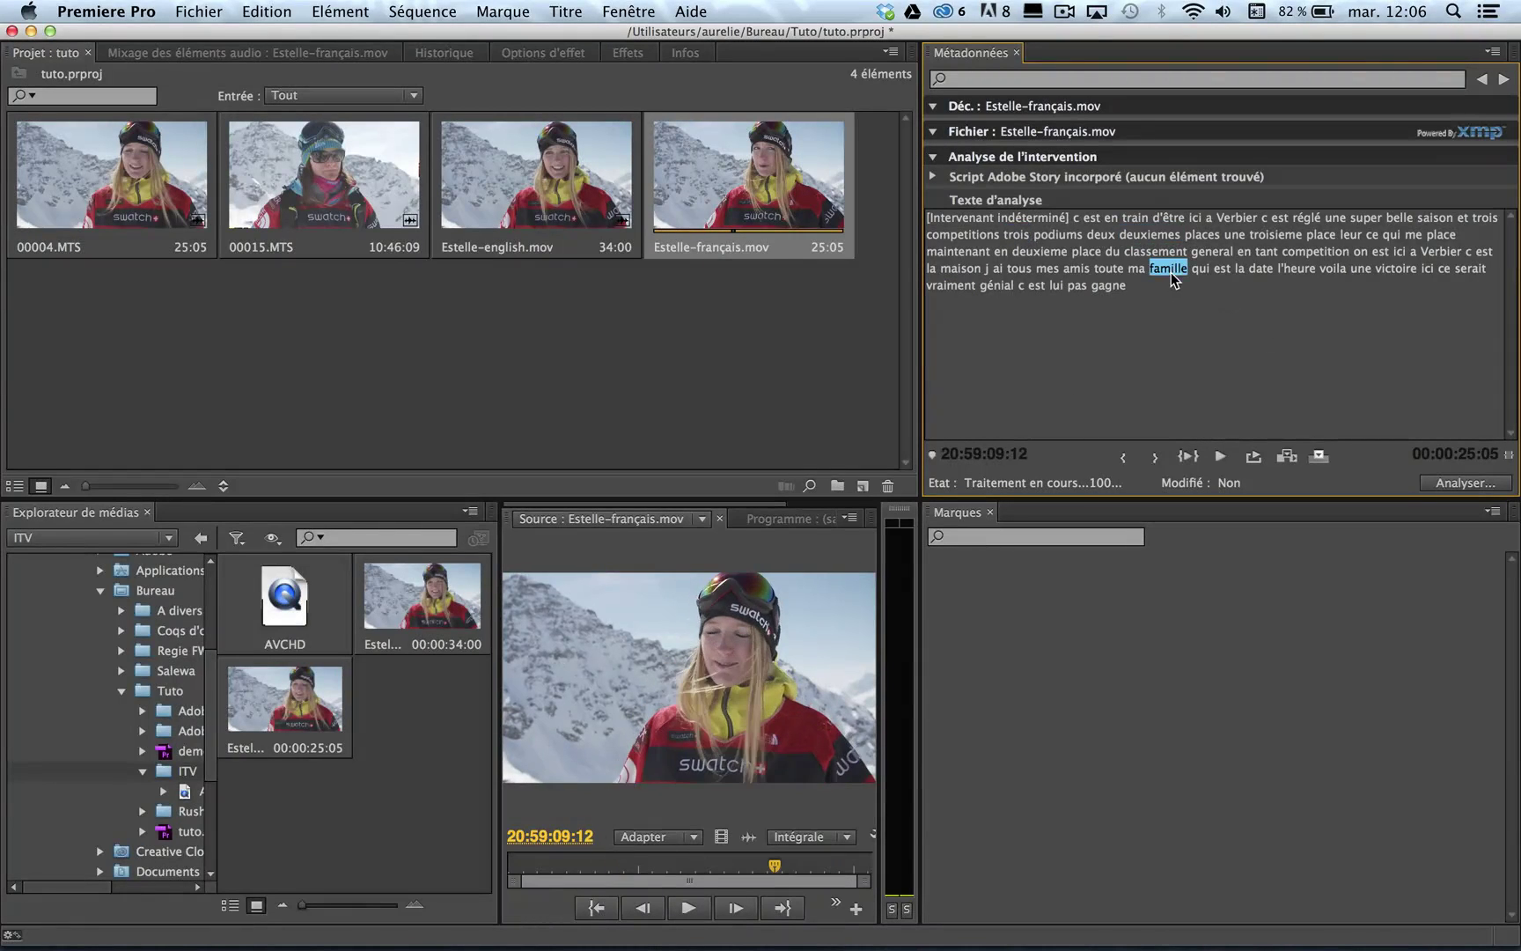
Step: Play a short passage of Estelle-français.mov around the words "mes amis" in the source monitor and stop playback
{"action": "left_click", "coordinate": [759, 682]}
{"action": "key", "text": "space"}
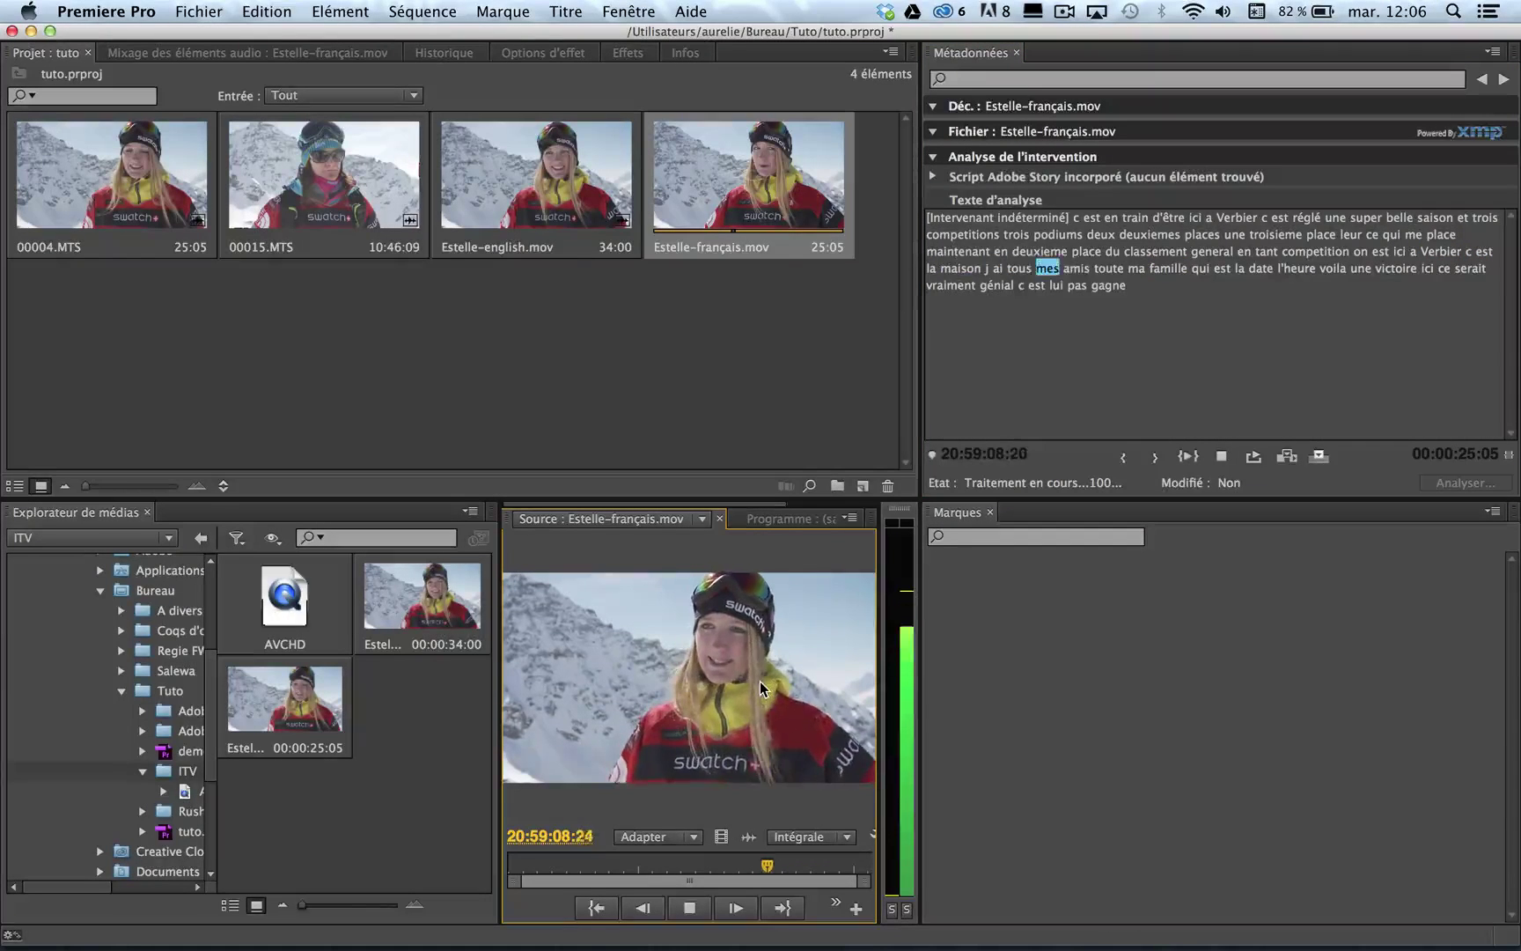
{"action": "key", "text": "space"}
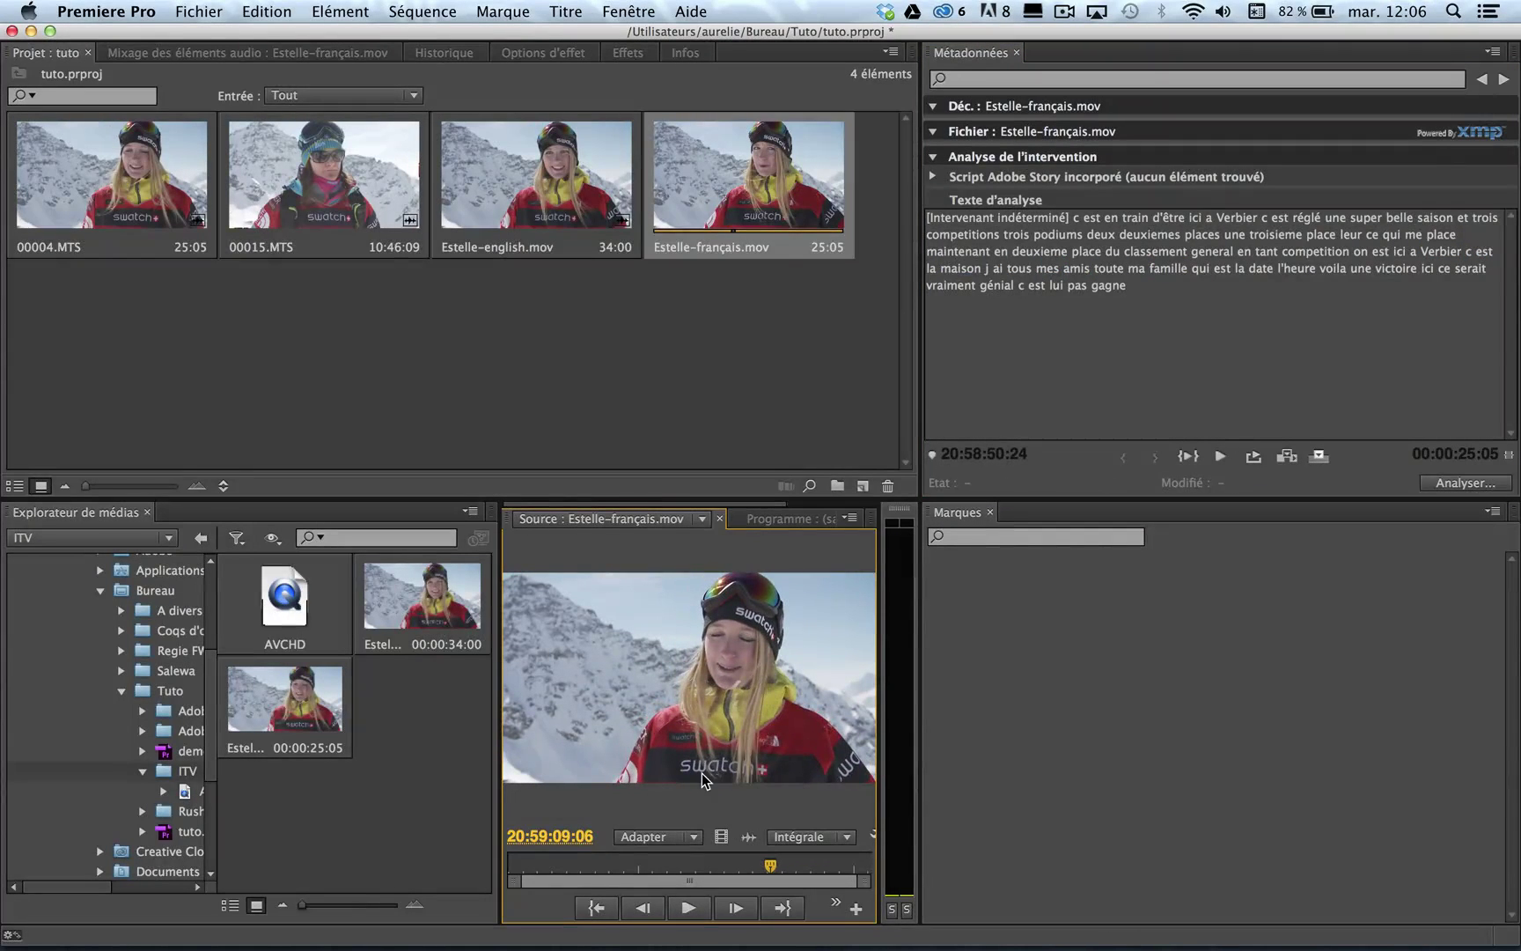